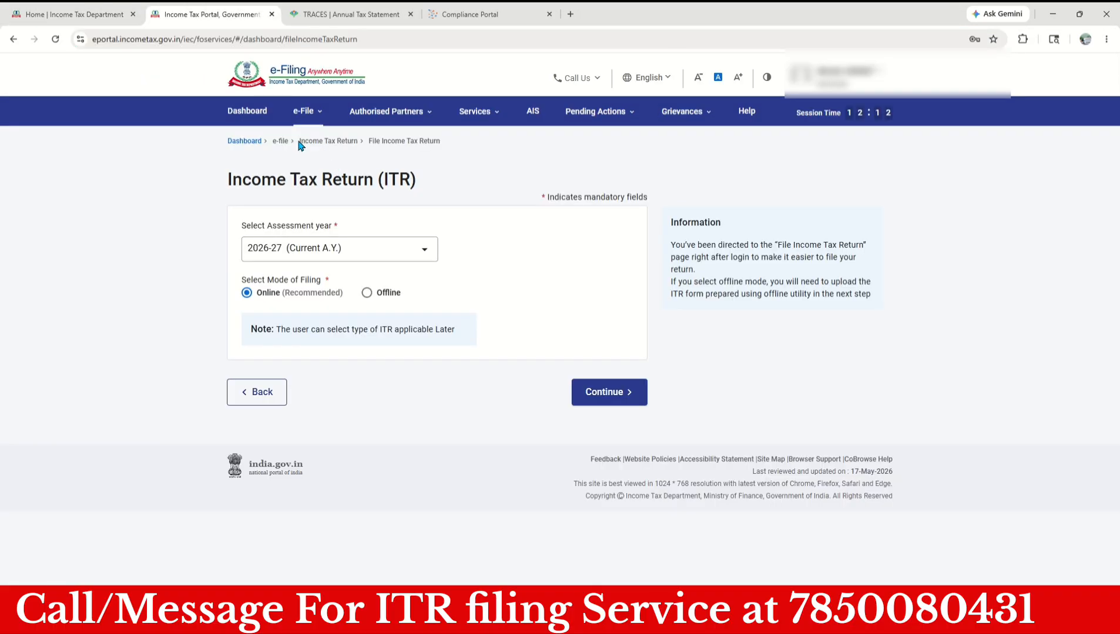
{"action": "mouse_move", "coordinate": [309, 118]}
{"action": "mouse_move", "coordinate": [326, 145]}
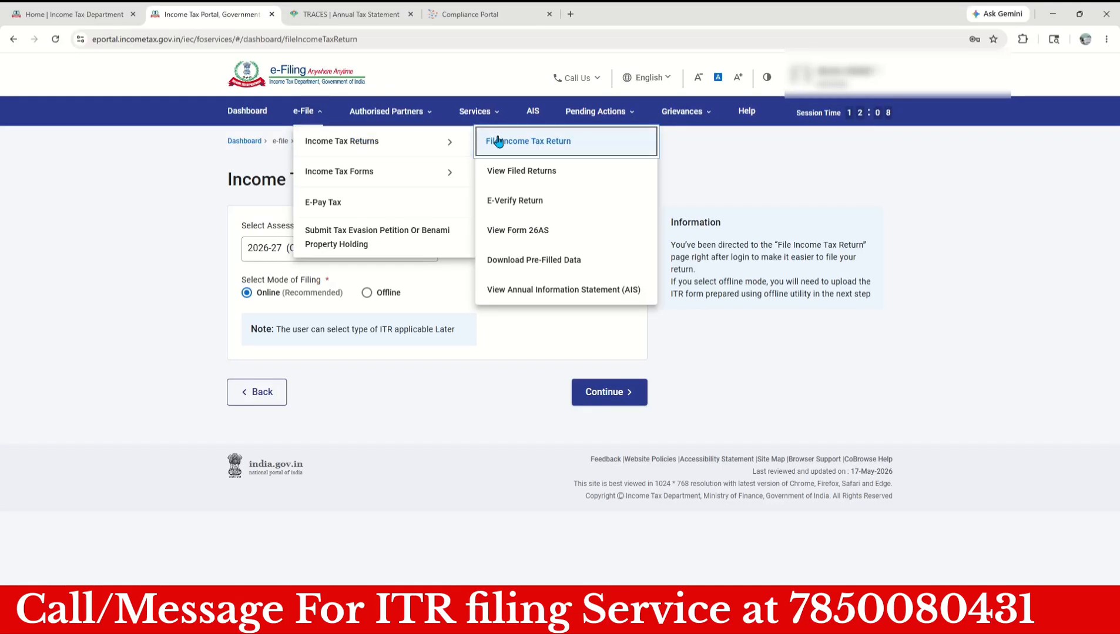
{"action": "left_click", "coordinate": [753, 149]}
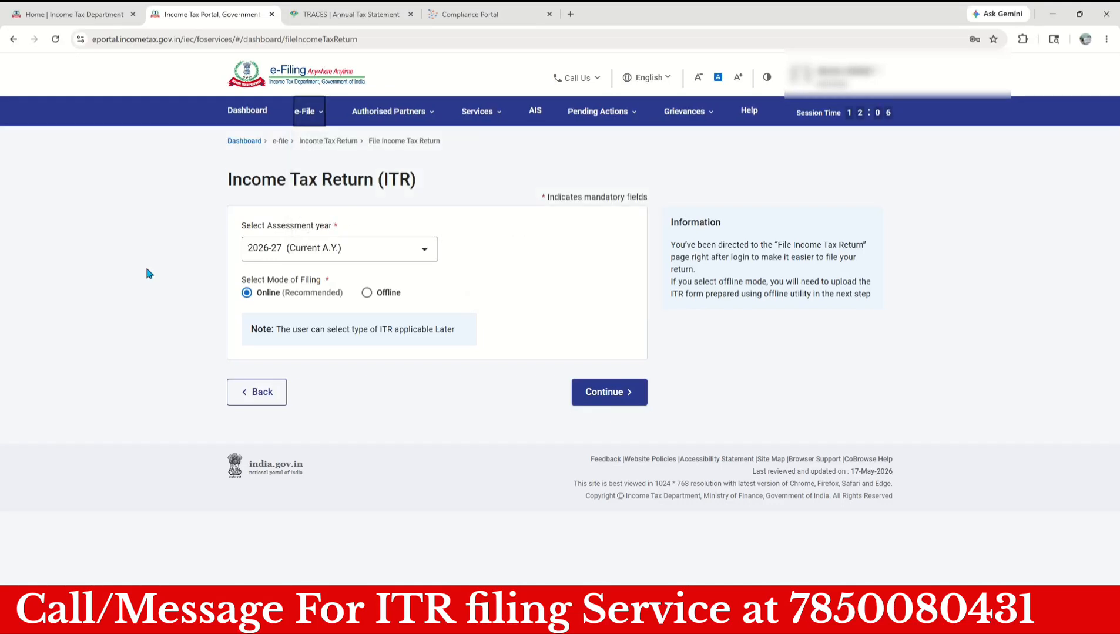
{"action": "left_click", "coordinate": [319, 116]}
{"action": "mouse_move", "coordinate": [324, 138]}
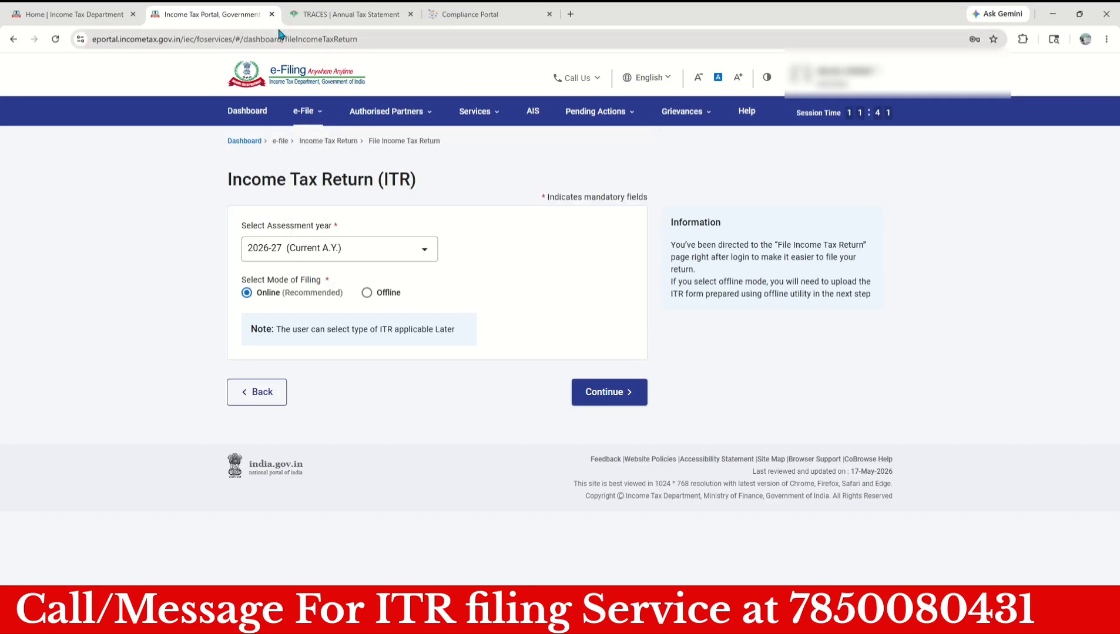
Examine the tax deducted in the TRACES annual statement and the Compliance Portal's Taxpayer Information Summary, and return to the e-Filing portal
{"action": "left_click", "coordinate": [322, 13]}
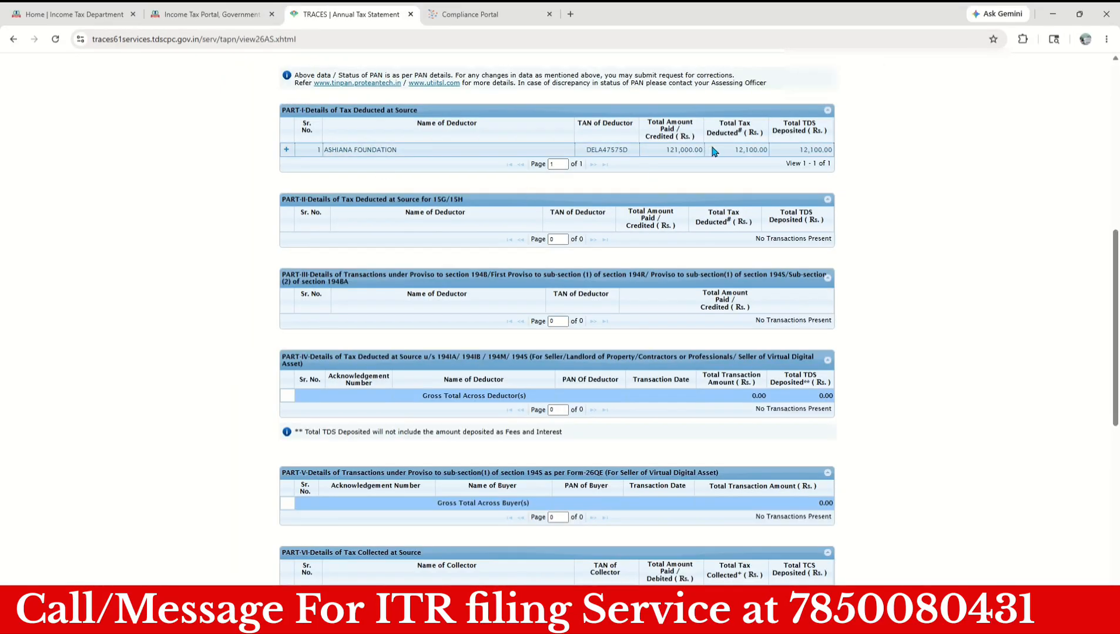
{"action": "left_click_drag", "start_coordinate": [734, 150], "coordinate": [769, 151]}
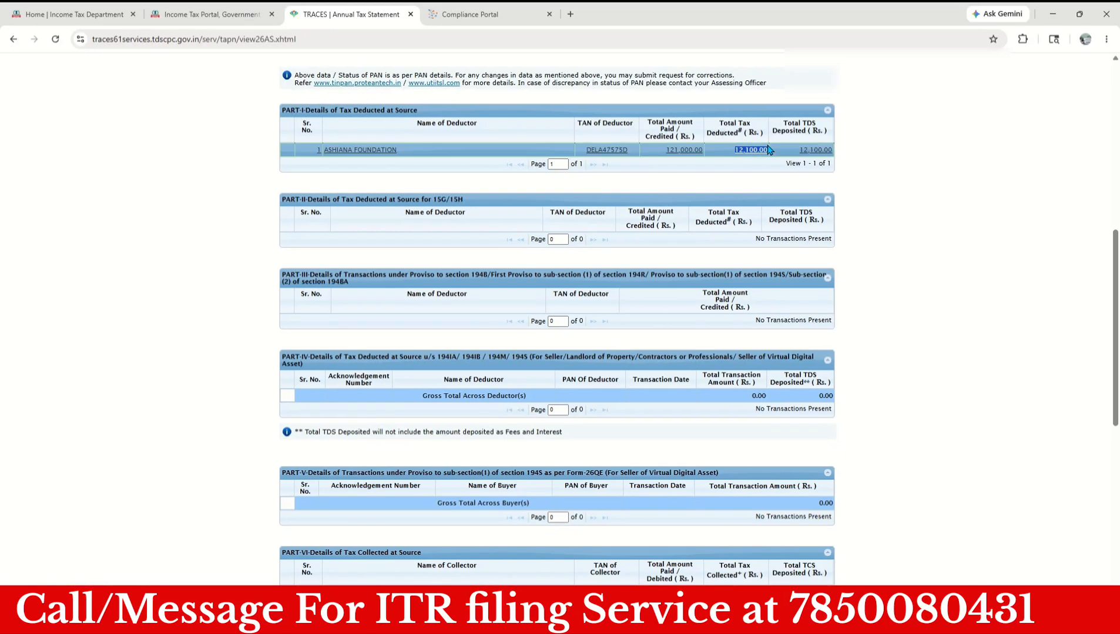
{"action": "left_click", "coordinate": [517, 14]}
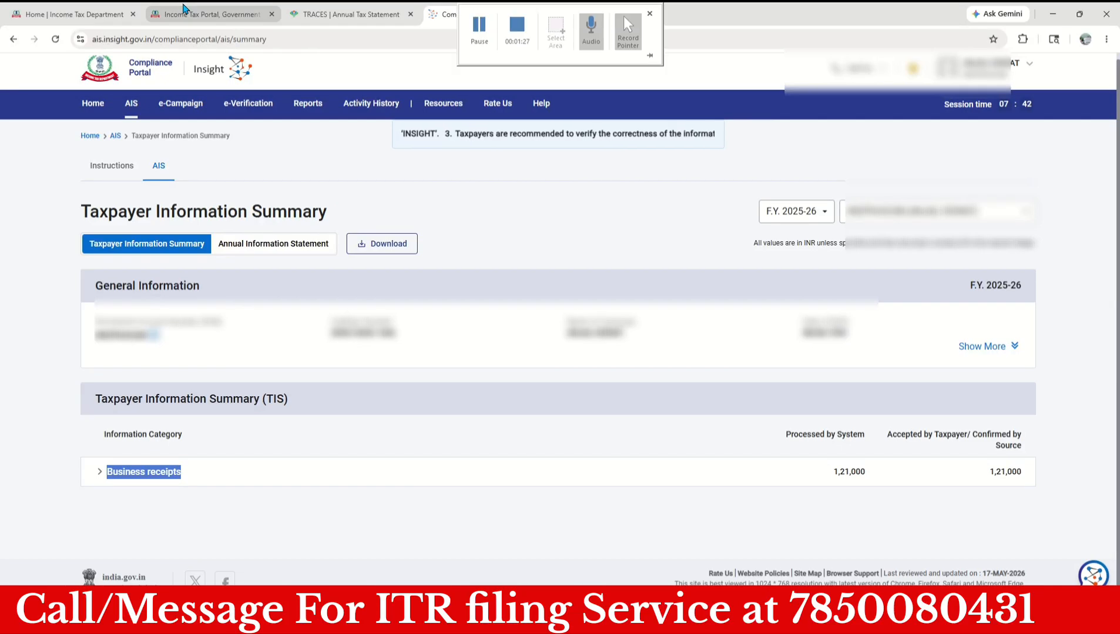
{"action": "left_click", "coordinate": [186, 13]}
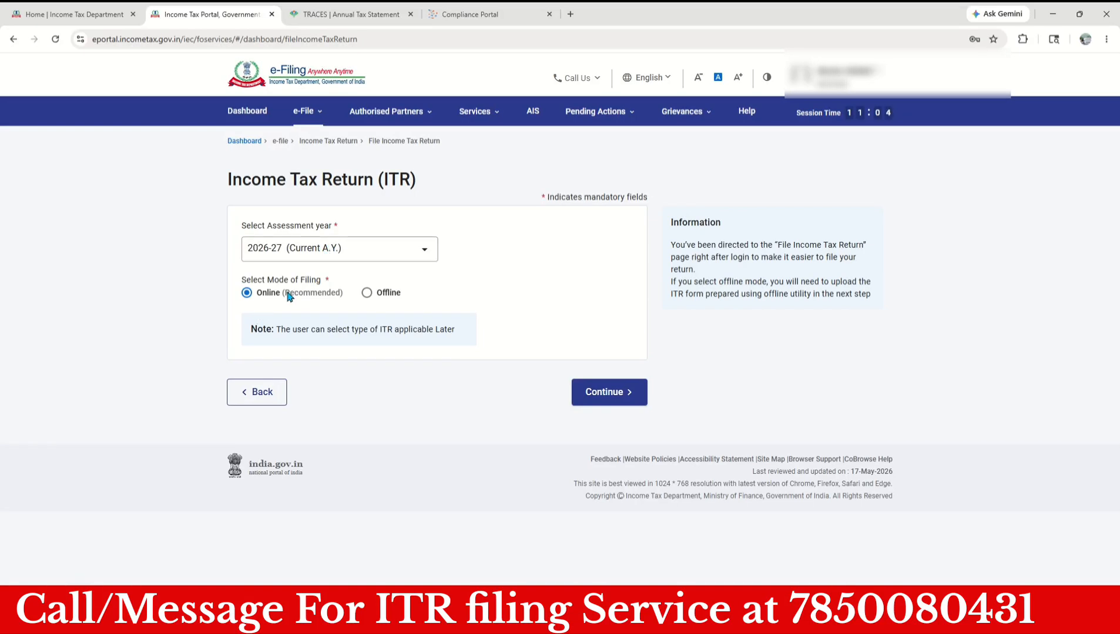
Start a new online income tax return filing for assessment year 2026-27 with the status Individual
{"action": "left_click", "coordinate": [611, 394]}
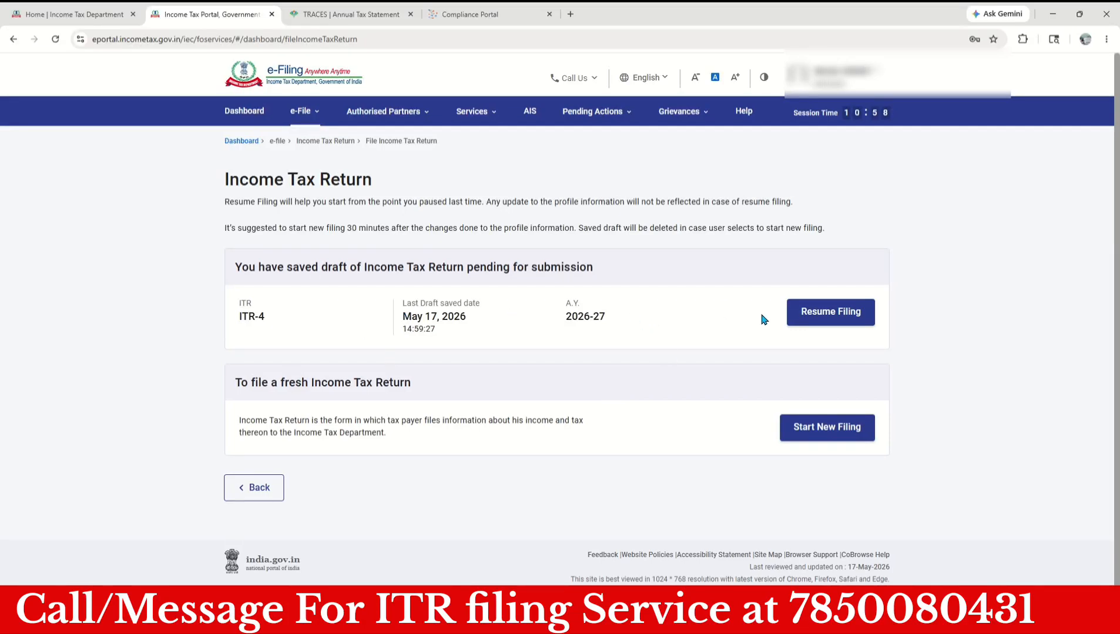
{"action": "left_click", "coordinate": [821, 429]}
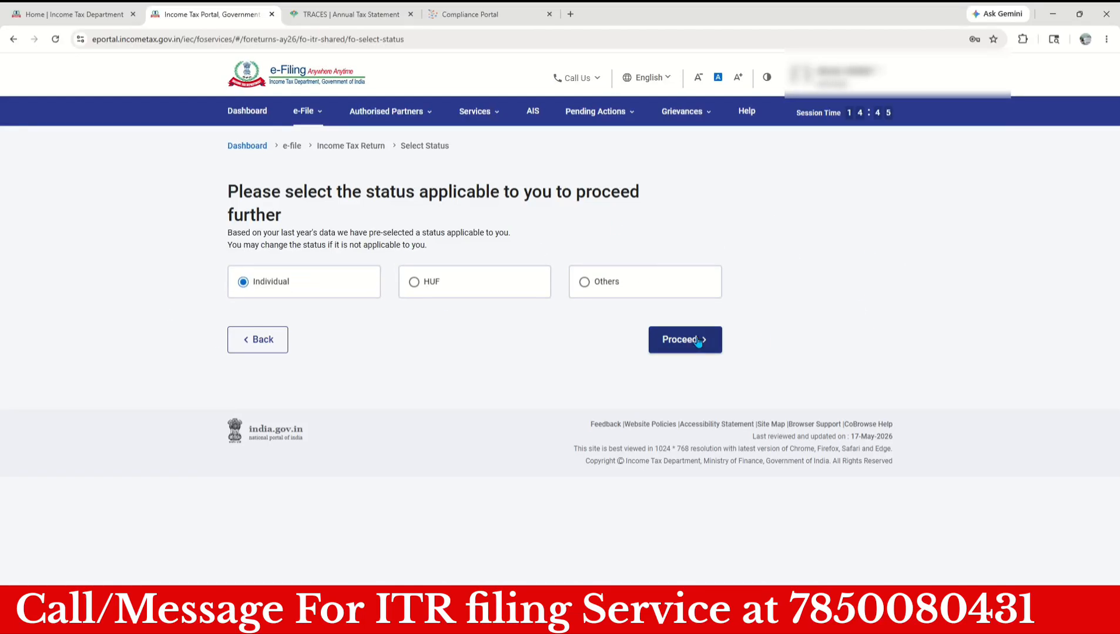
{"action": "left_click", "coordinate": [698, 342]}
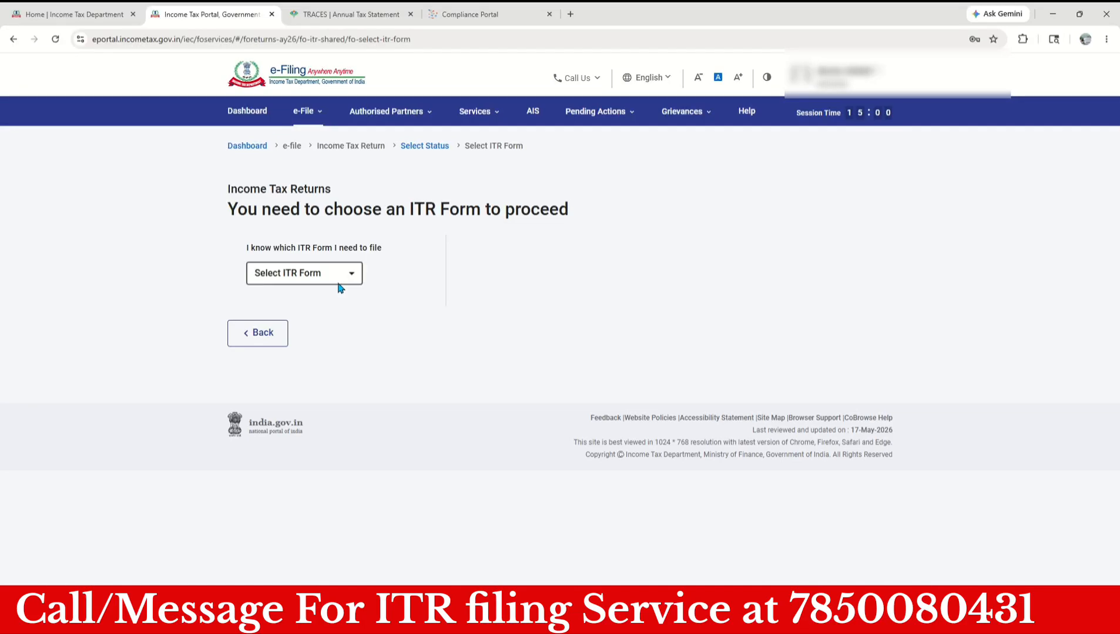
Choose the ITR-4 form, read its eligibility conditions, and proceed to the filing questionnaire
{"action": "left_click", "coordinate": [337, 277]}
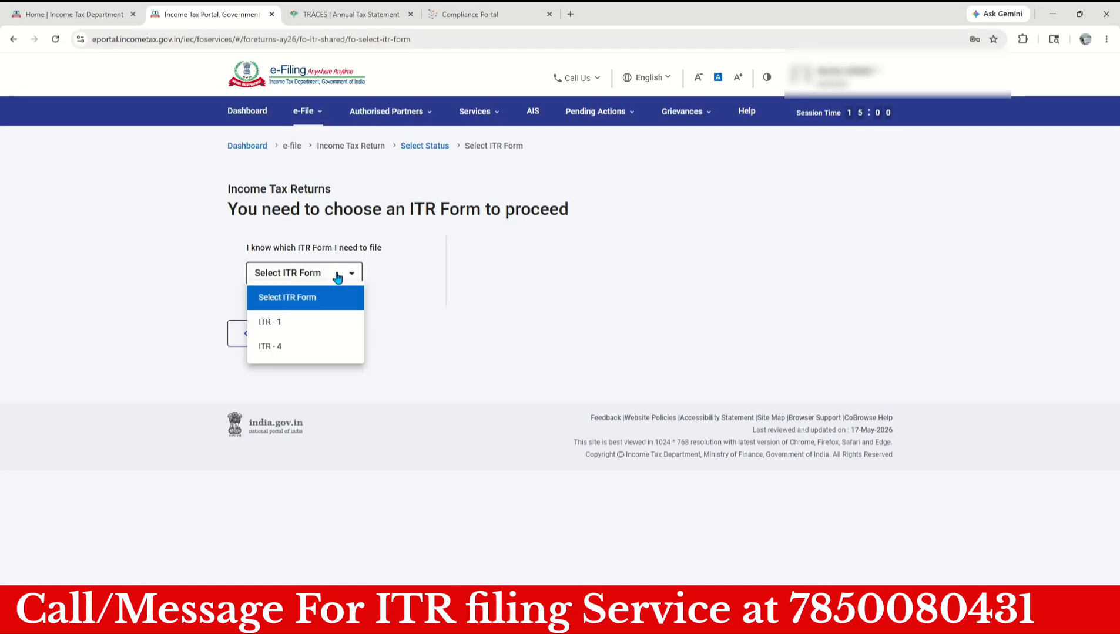
{"action": "left_click", "coordinate": [299, 347]}
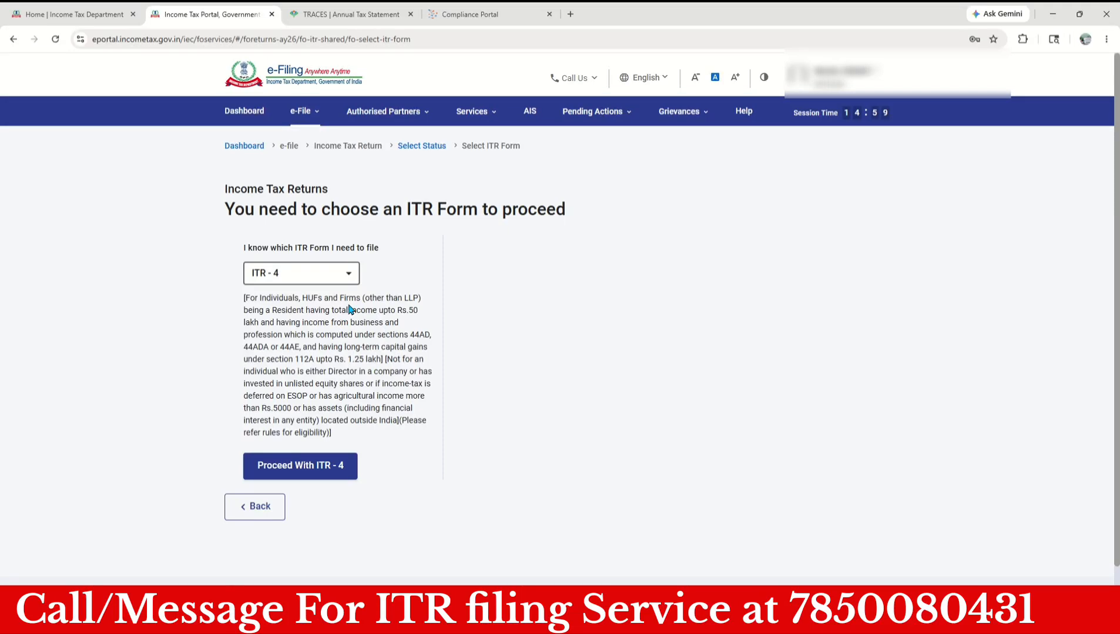
{"action": "left_click_drag", "start_coordinate": [348, 311], "coordinate": [407, 328]}
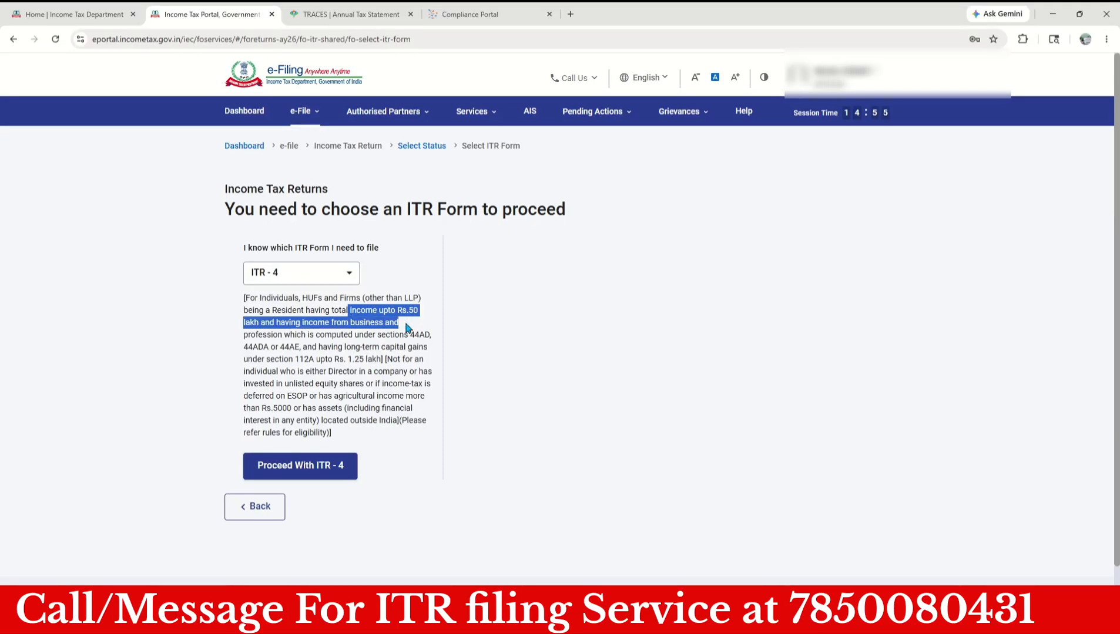
{"action": "left_click_drag", "start_coordinate": [344, 347], "coordinate": [381, 365]}
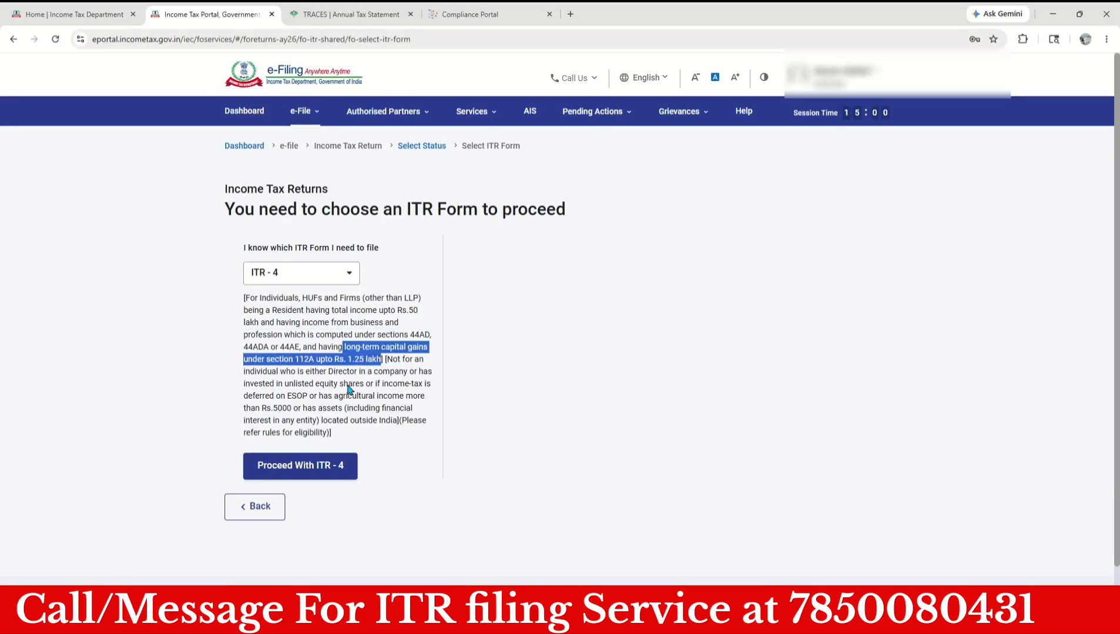
{"action": "left_click", "coordinate": [320, 471]}
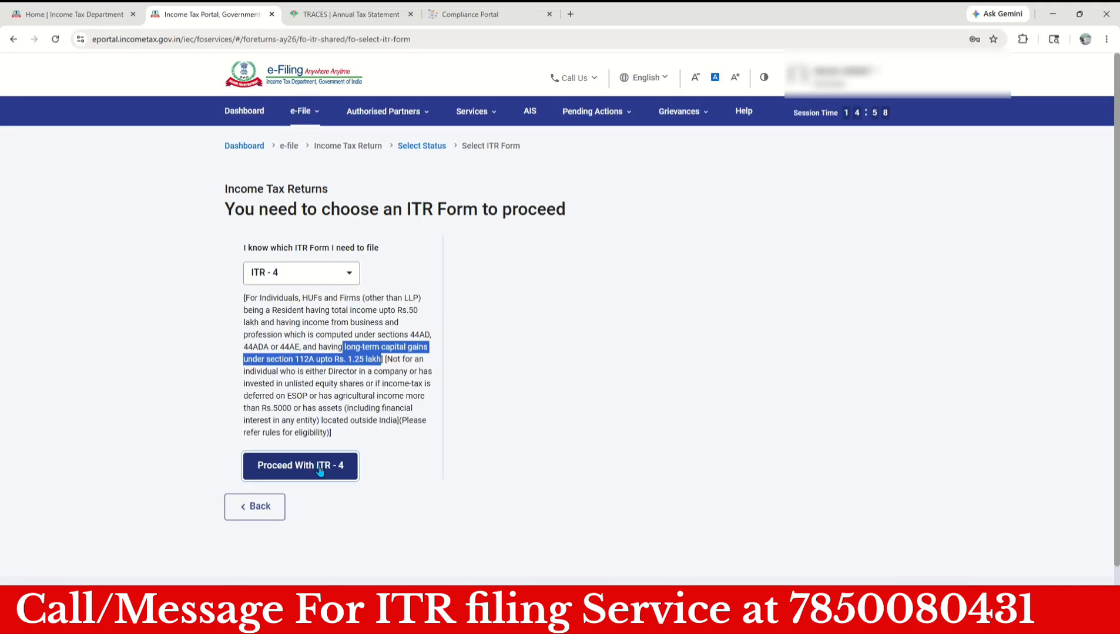
{"action": "left_click", "coordinate": [564, 415]}
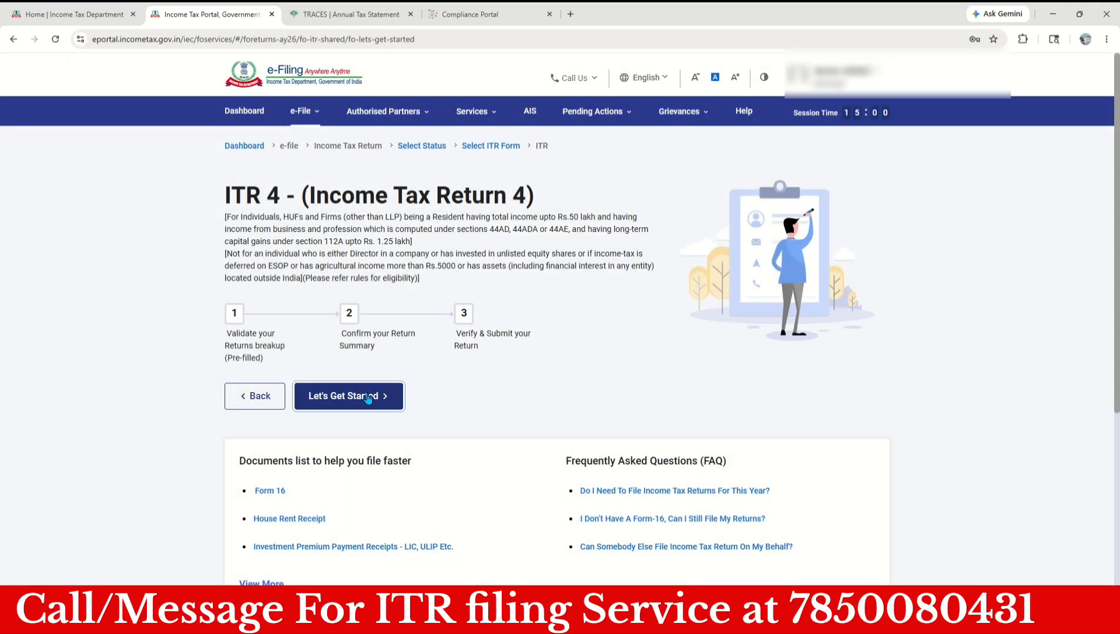
{"action": "left_click", "coordinate": [368, 399]}
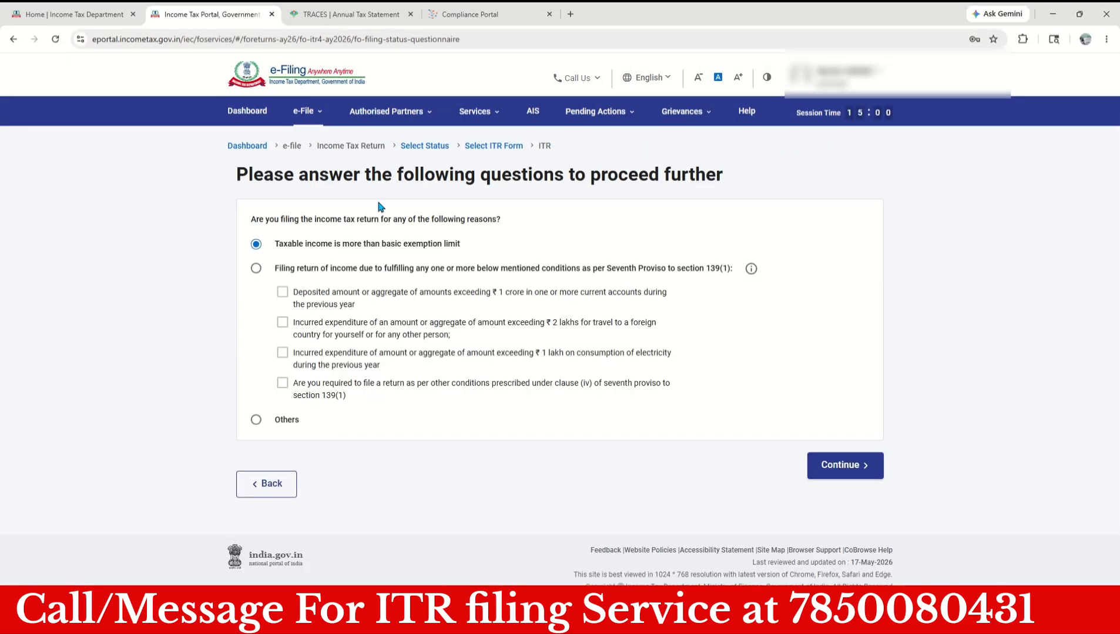
Give Others as the reason for filing the return, continue to the return summary and acknowledge the pre-filled data notice
{"action": "left_click_drag", "start_coordinate": [315, 218], "coordinate": [504, 223]}
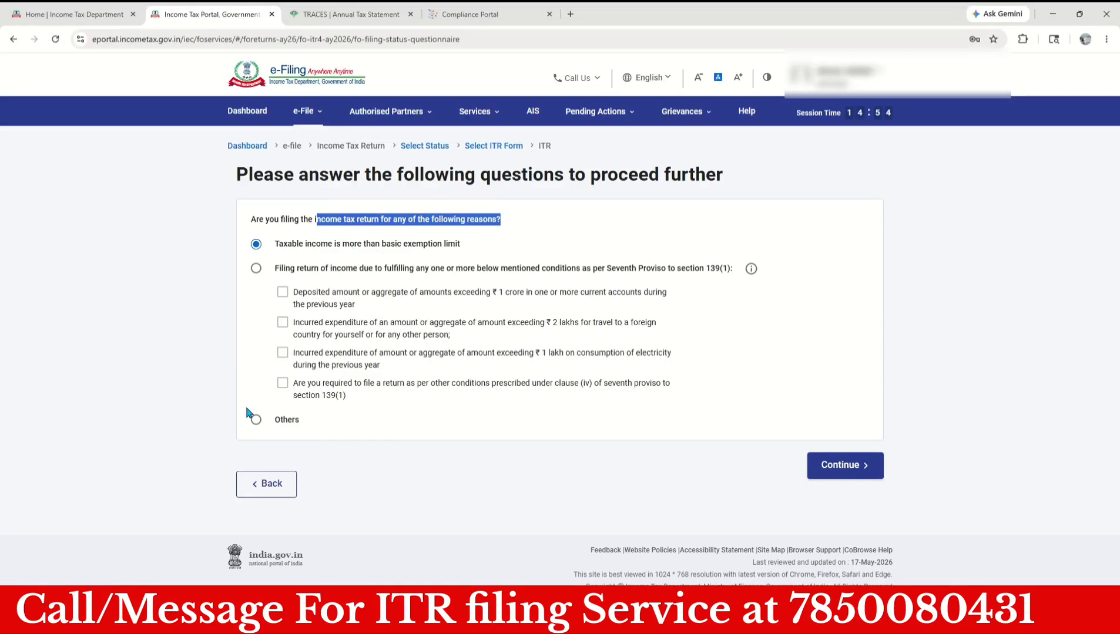
{"action": "left_click", "coordinate": [255, 421]}
{"action": "left_click", "coordinate": [844, 465]}
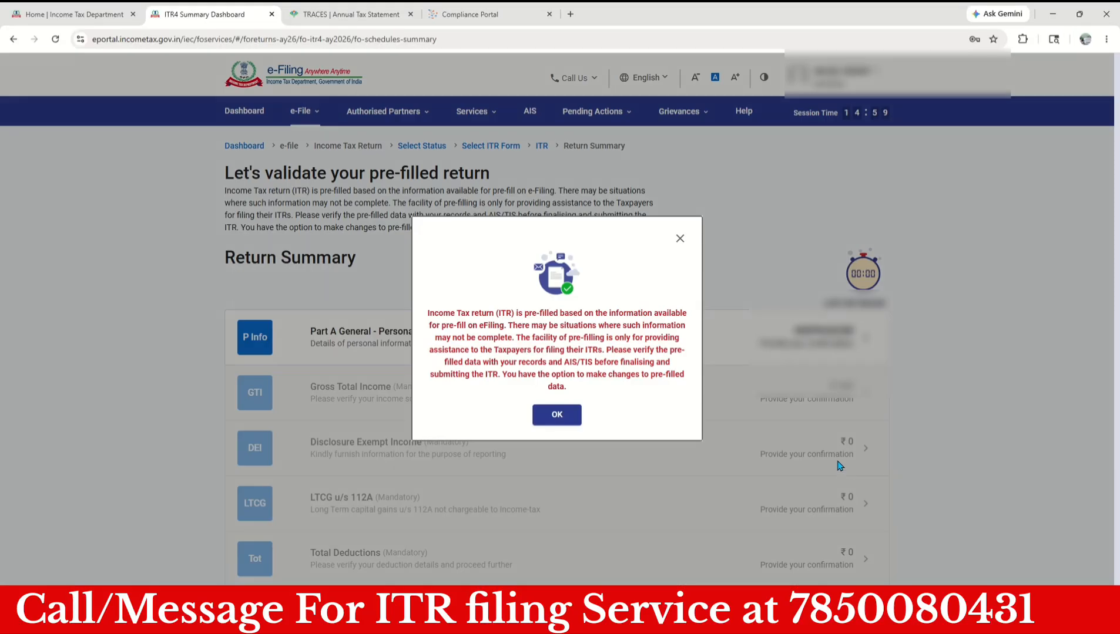
{"action": "left_click", "coordinate": [568, 415]}
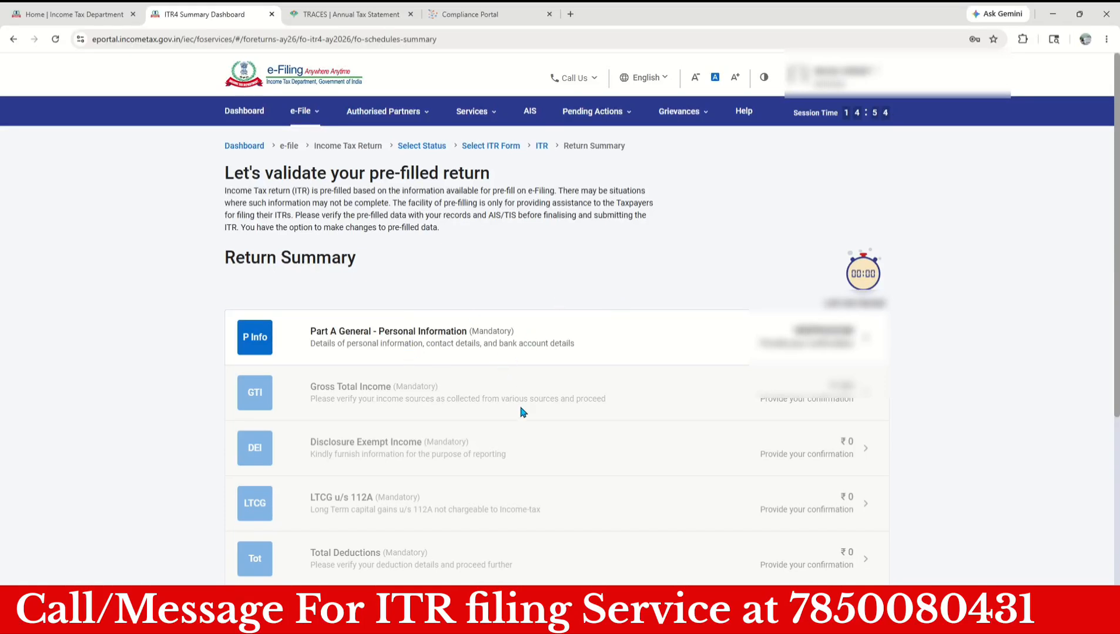
Open the Part A General - Personal Information section and select Others as the nature of employment
{"action": "left_click", "coordinate": [452, 337]}
{"action": "left_click", "coordinate": [345, 118]}
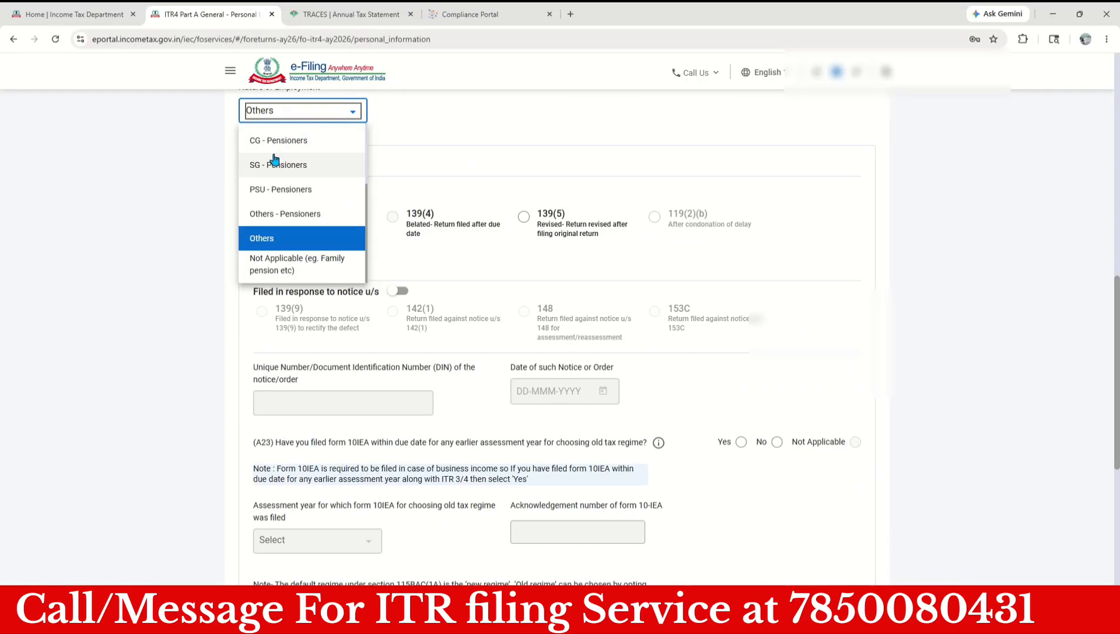
{"action": "scroll", "coordinate": [294, 164], "scroll_direction": "up", "scroll_amount": 2}
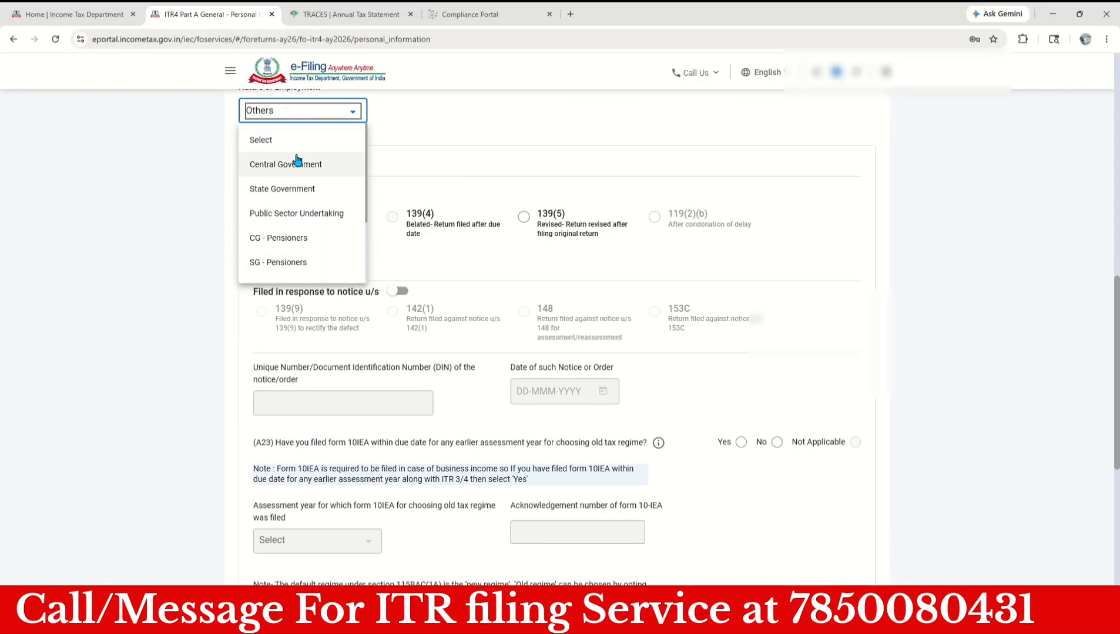
{"action": "scroll", "coordinate": [294, 220], "scroll_direction": "down", "scroll_amount": 2}
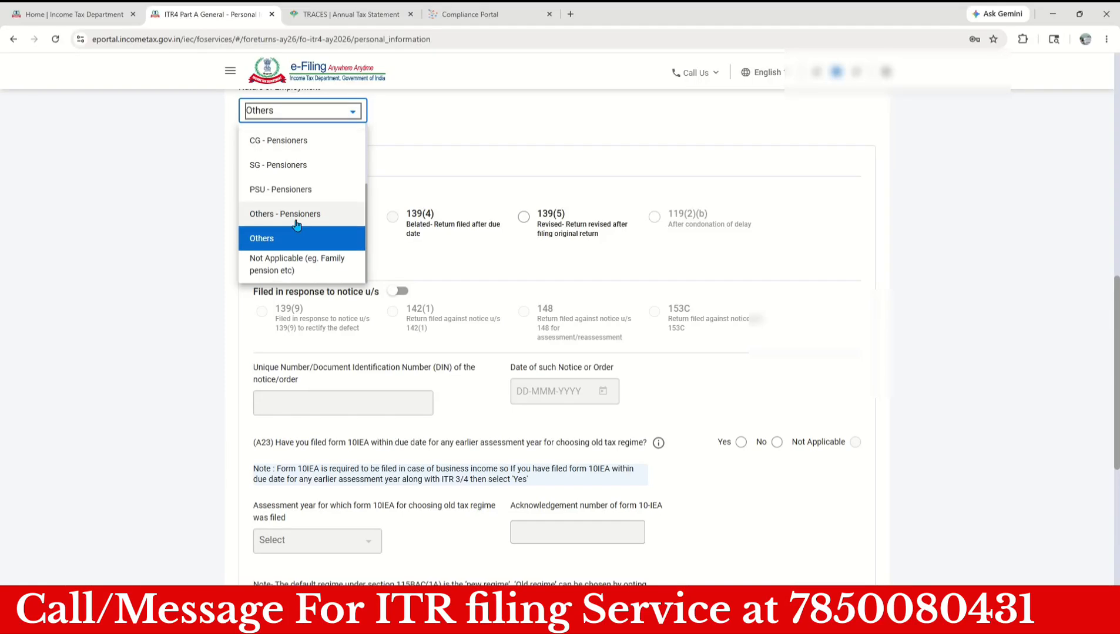
{"action": "scroll", "coordinate": [297, 225], "scroll_direction": "down", "scroll_amount": 1}
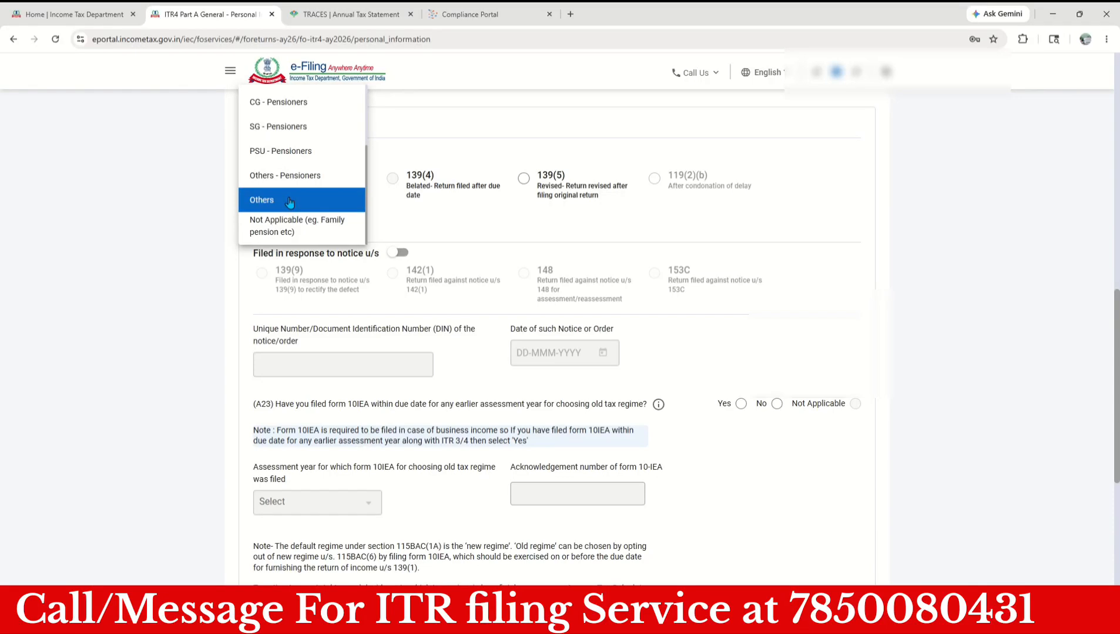
{"action": "left_click", "coordinate": [289, 202]}
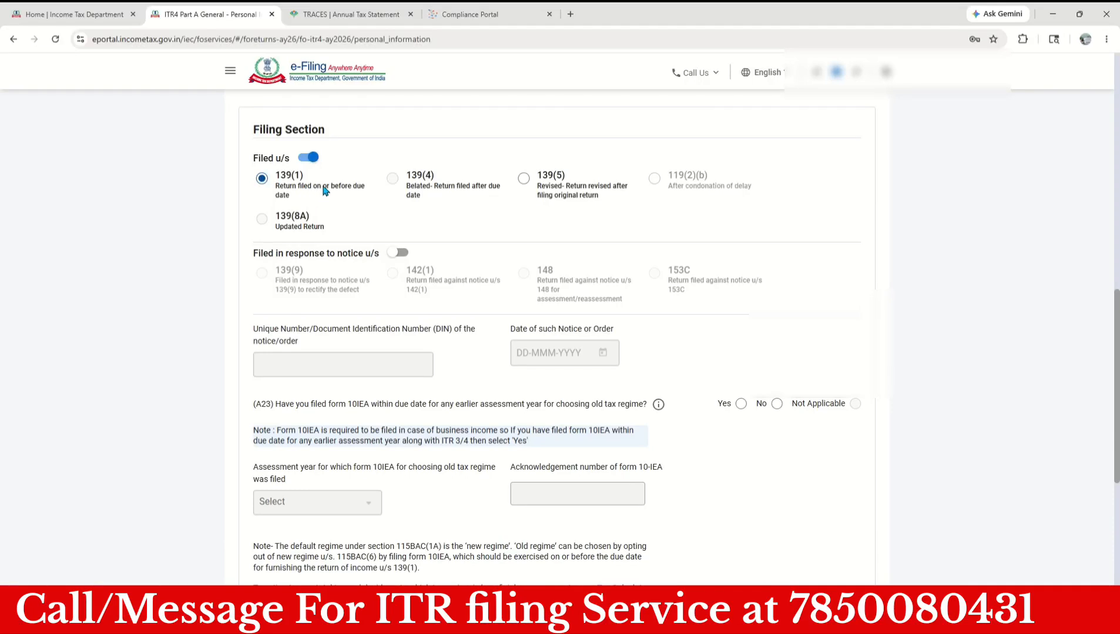
Review the 139(1) filing section and answer No to having filed Form 10IEA for any earlier assessment year
{"action": "left_click_drag", "start_coordinate": [323, 186], "coordinate": [361, 190]}
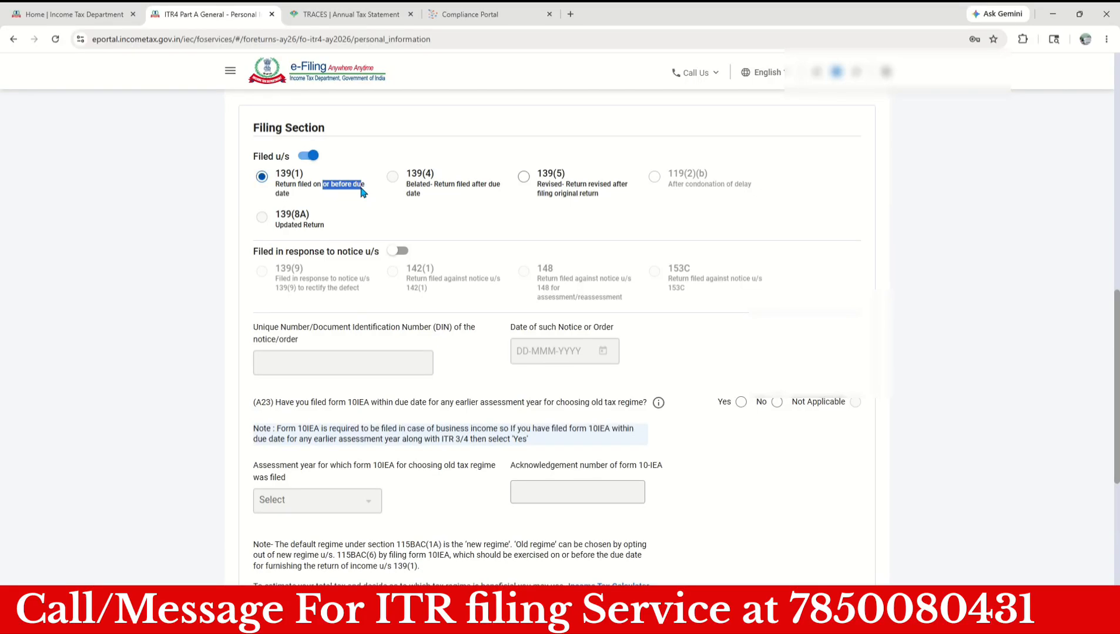
{"action": "scroll", "coordinate": [589, 228], "scroll_direction": "down", "scroll_amount": 3}
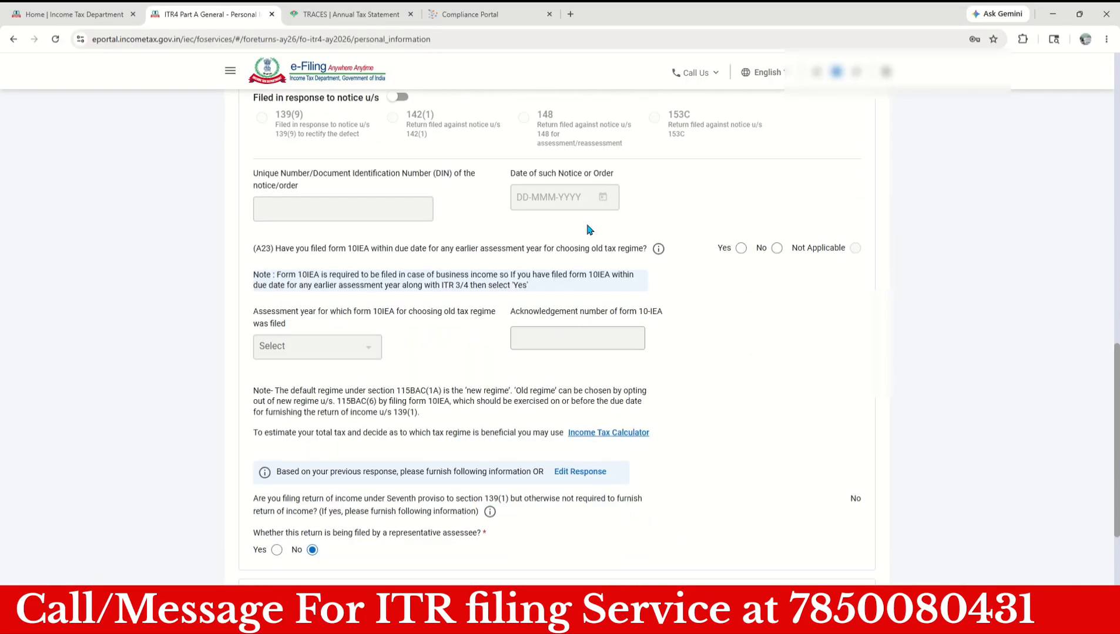
{"action": "scroll", "coordinate": [589, 229], "scroll_direction": "down", "scroll_amount": 1}
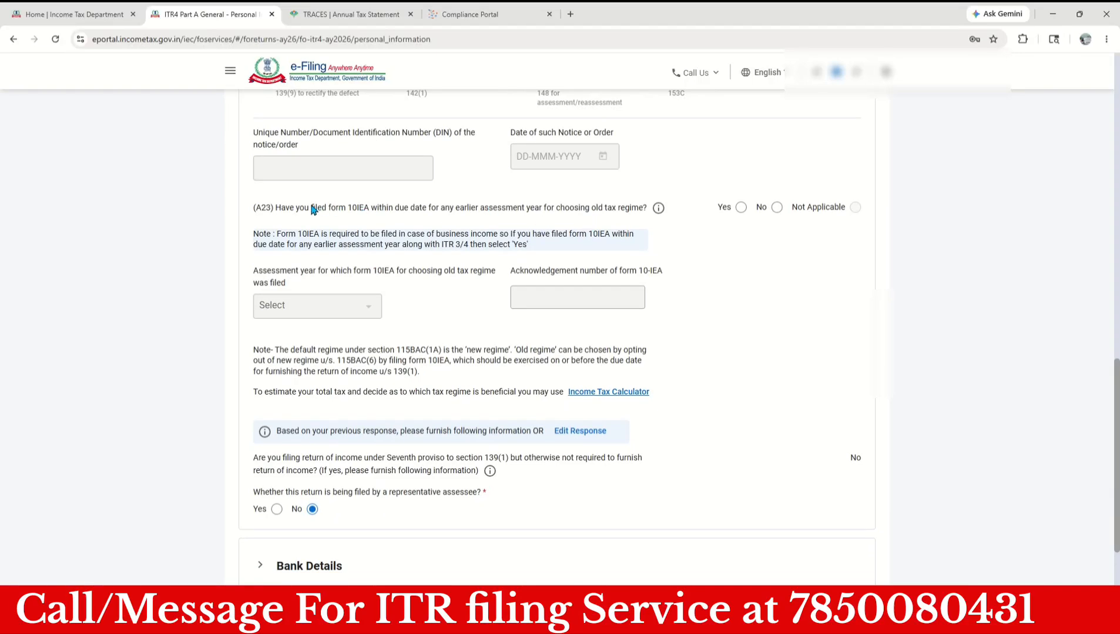
{"action": "left_click_drag", "start_coordinate": [312, 209], "coordinate": [642, 213]}
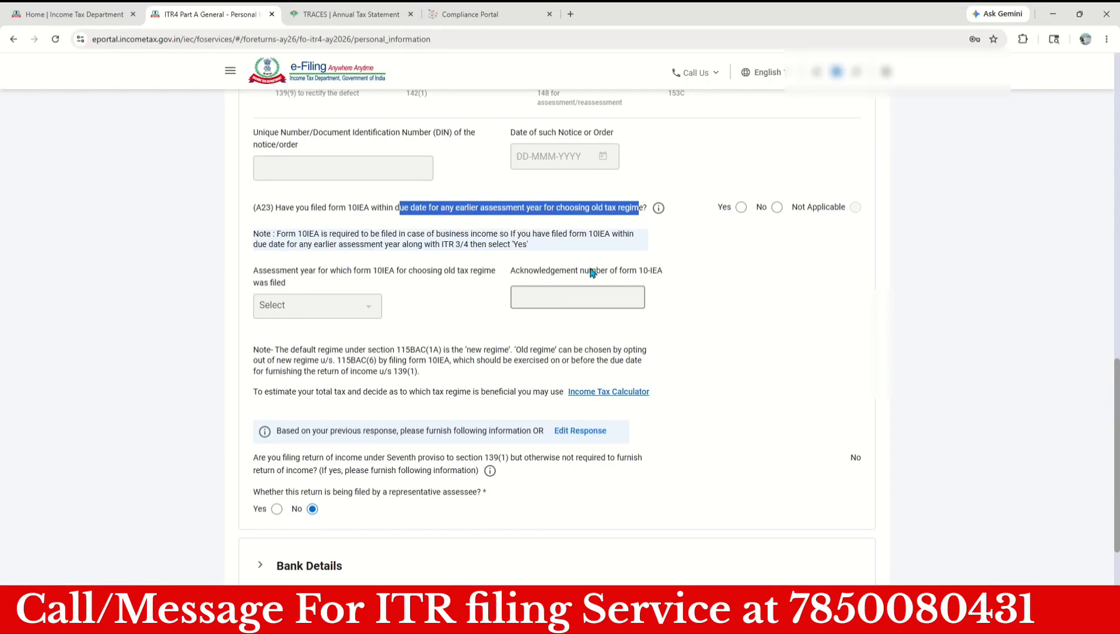
{"action": "left_click", "coordinate": [776, 208]}
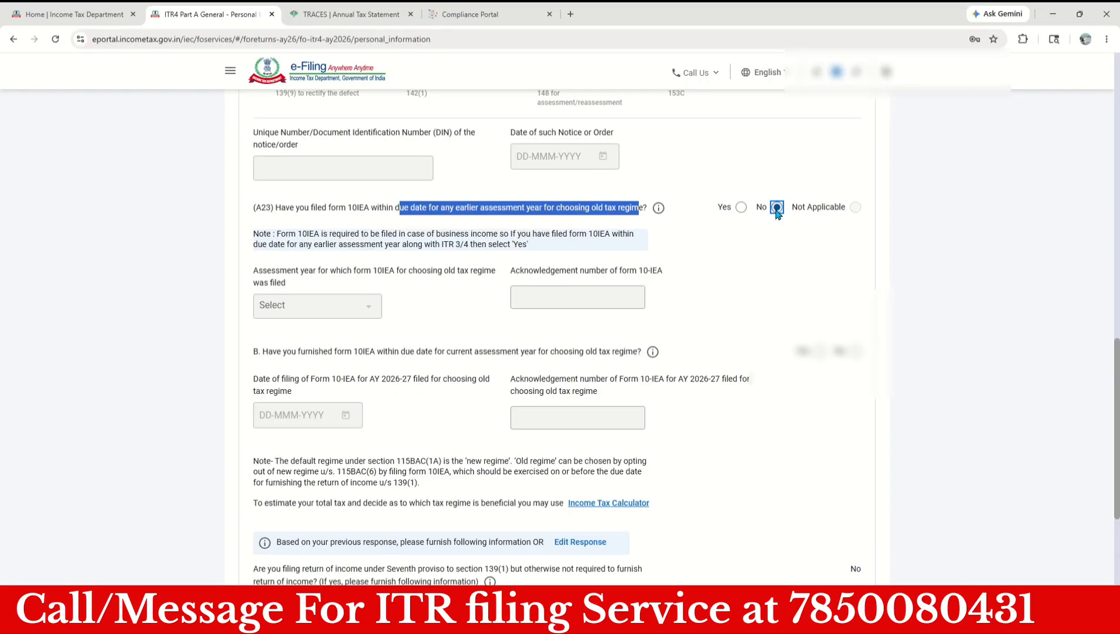
Answer No to having furnished Form 10IEA for the current assessment year, and check the representative assessee question
{"action": "scroll", "coordinate": [732, 286], "scroll_direction": "down", "scroll_amount": 1}
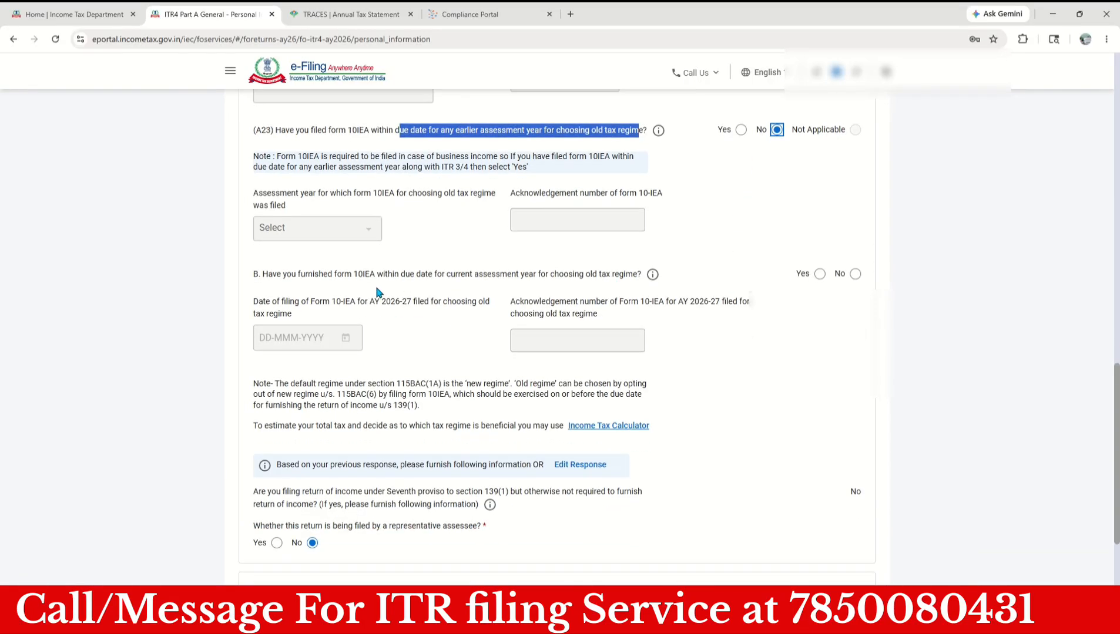
{"action": "left_click_drag", "start_coordinate": [297, 274], "coordinate": [634, 280]}
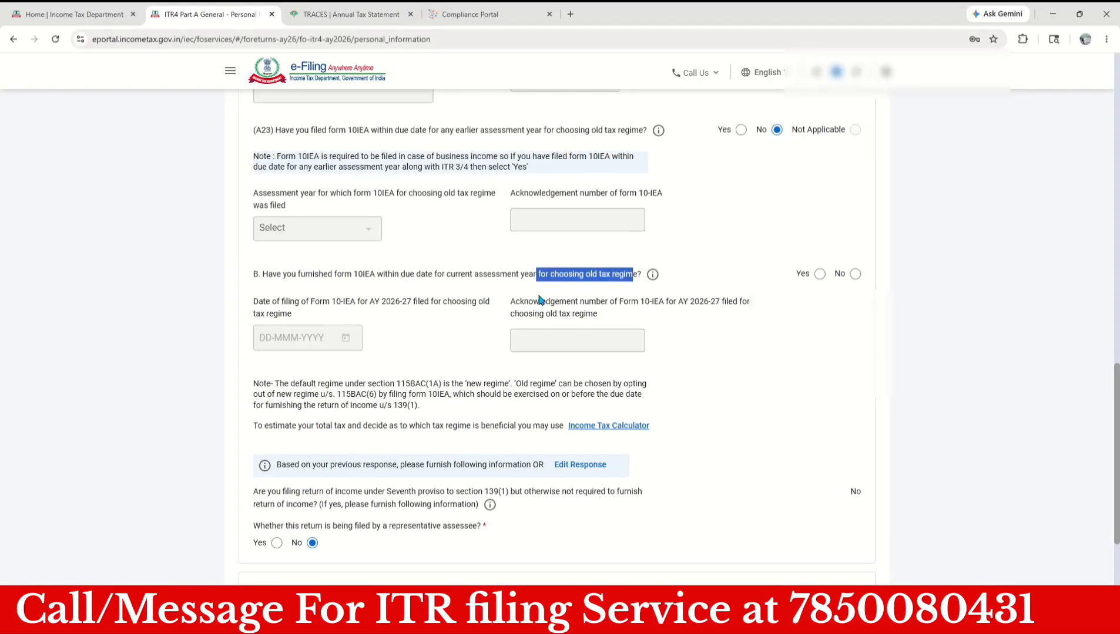
{"action": "left_click_drag", "start_coordinate": [331, 303], "coordinate": [450, 310]}
{"action": "left_click_drag", "start_coordinate": [523, 302], "coordinate": [723, 301]}
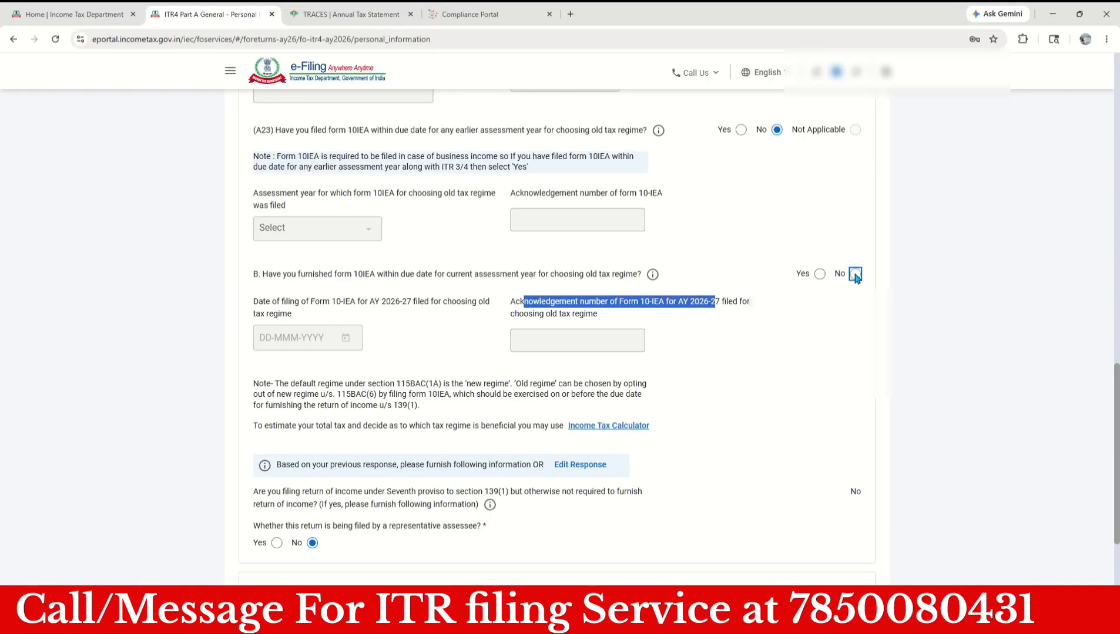
{"action": "scroll", "coordinate": [669, 323], "scroll_direction": "down", "scroll_amount": 3}
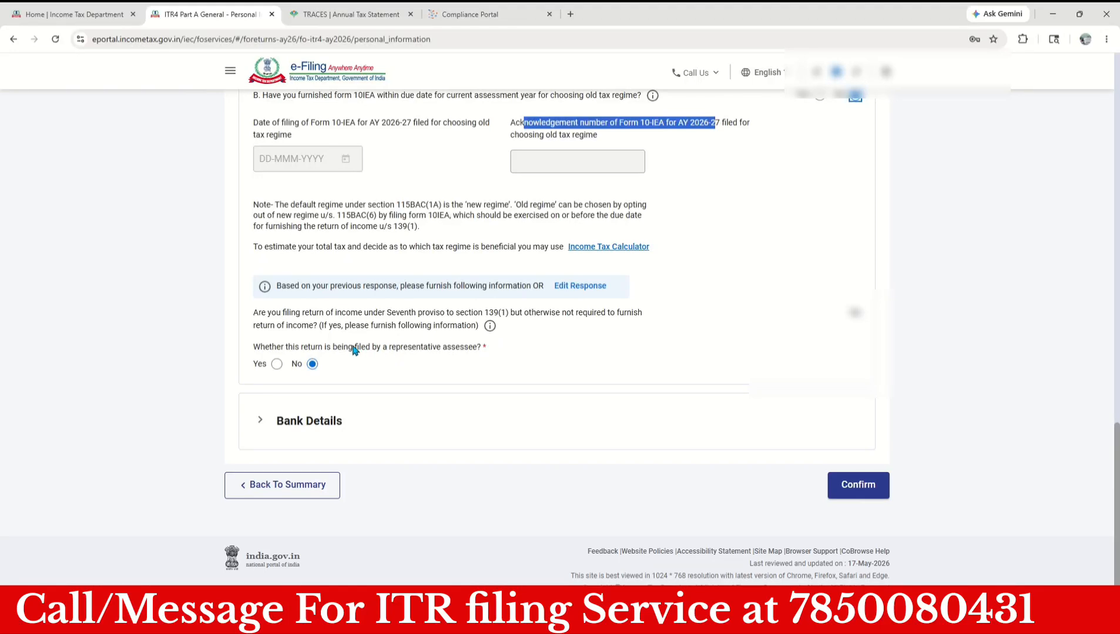
{"action": "left_click_drag", "start_coordinate": [353, 347], "coordinate": [473, 350]}
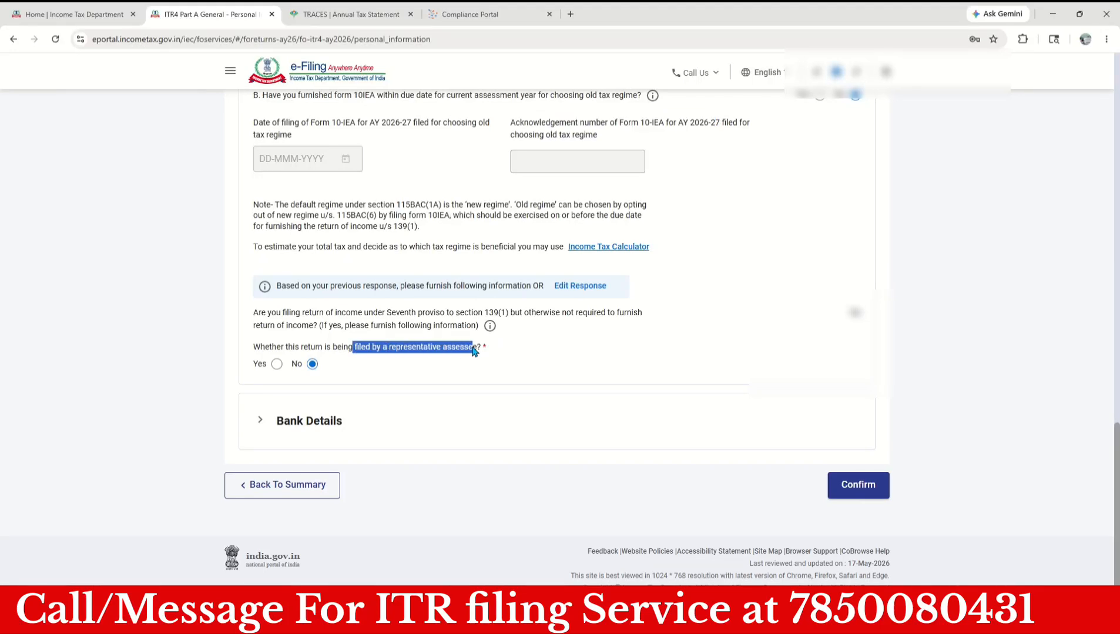
Confirm the personal information section, open Gross Total Income and look through its income heads
{"action": "left_click", "coordinate": [858, 487]}
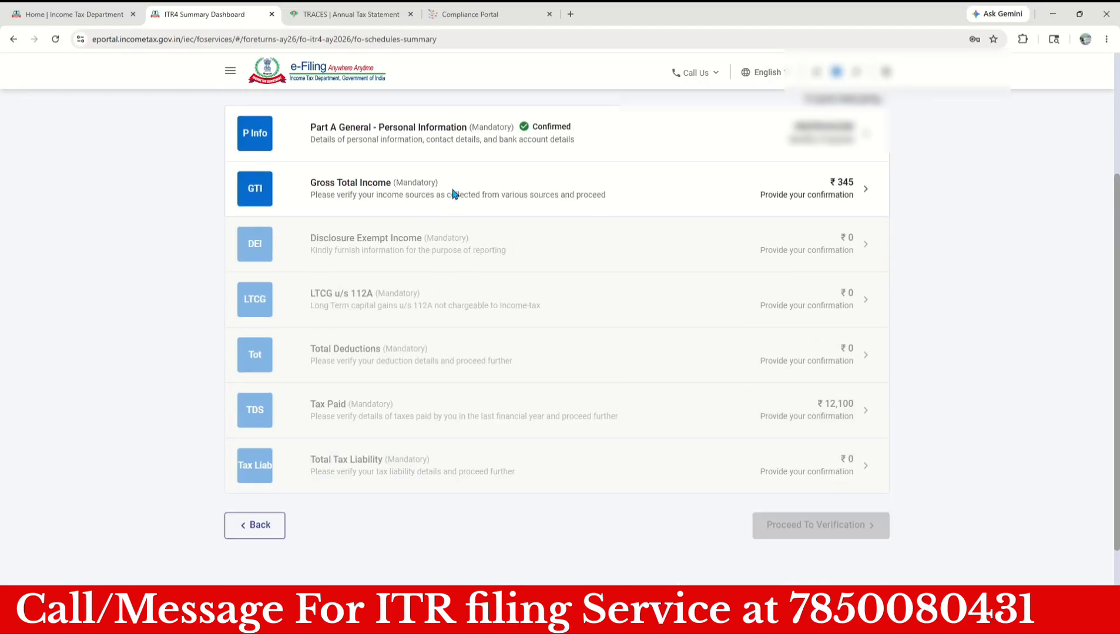
{"action": "left_click", "coordinate": [452, 194]}
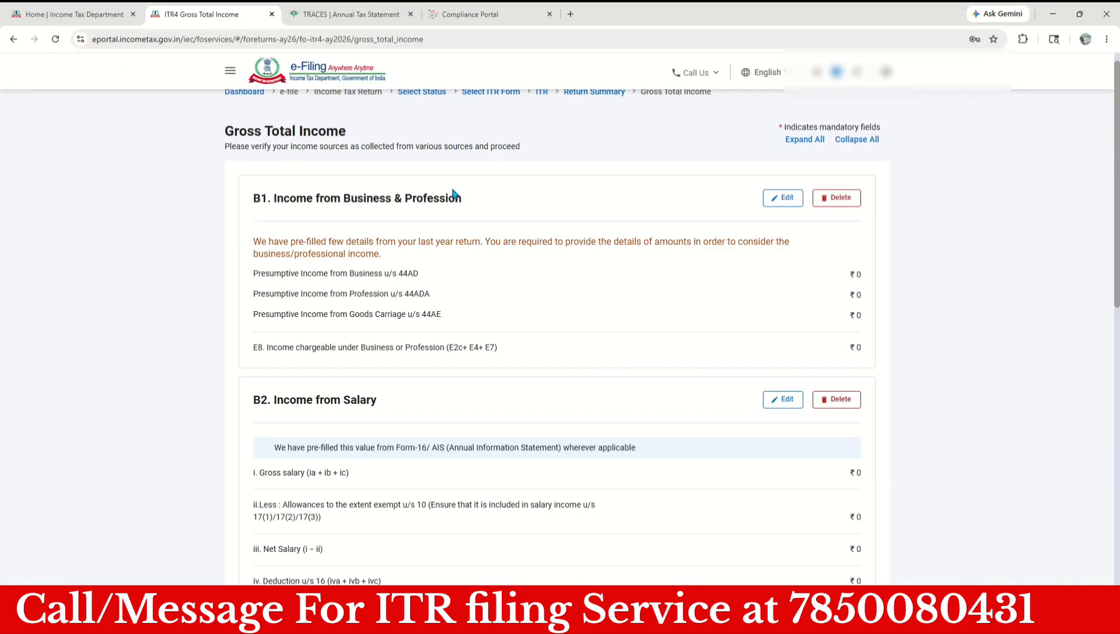
{"action": "left_click_drag", "start_coordinate": [289, 201], "coordinate": [457, 203]}
{"action": "scroll", "coordinate": [360, 387], "scroll_direction": "down", "scroll_amount": 3}
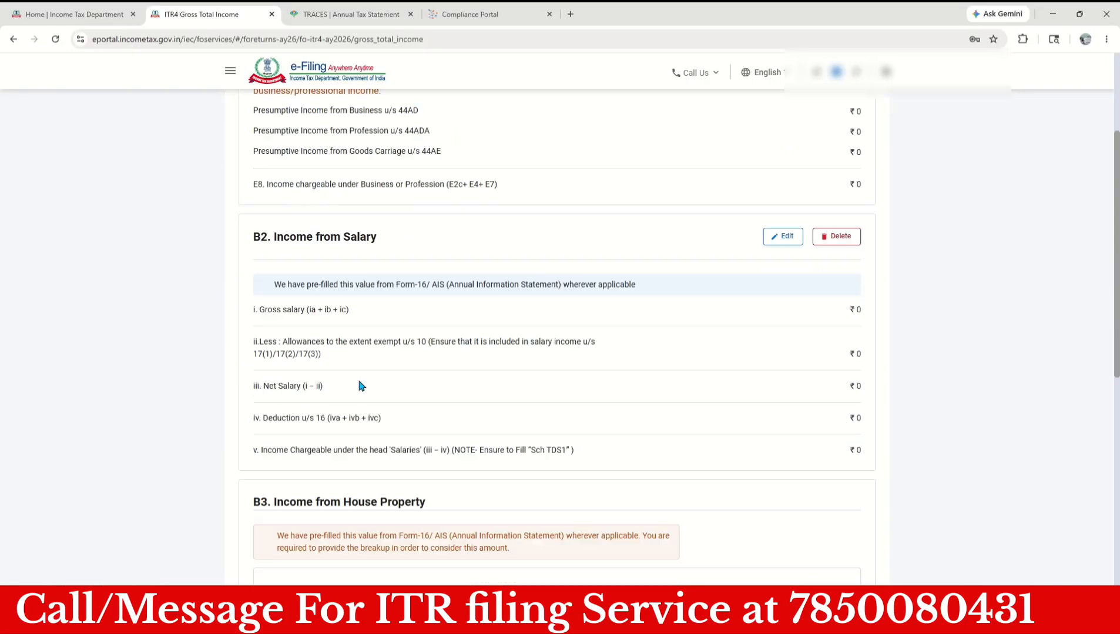
{"action": "scroll", "coordinate": [370, 316], "scroll_direction": "down", "scroll_amount": 7}
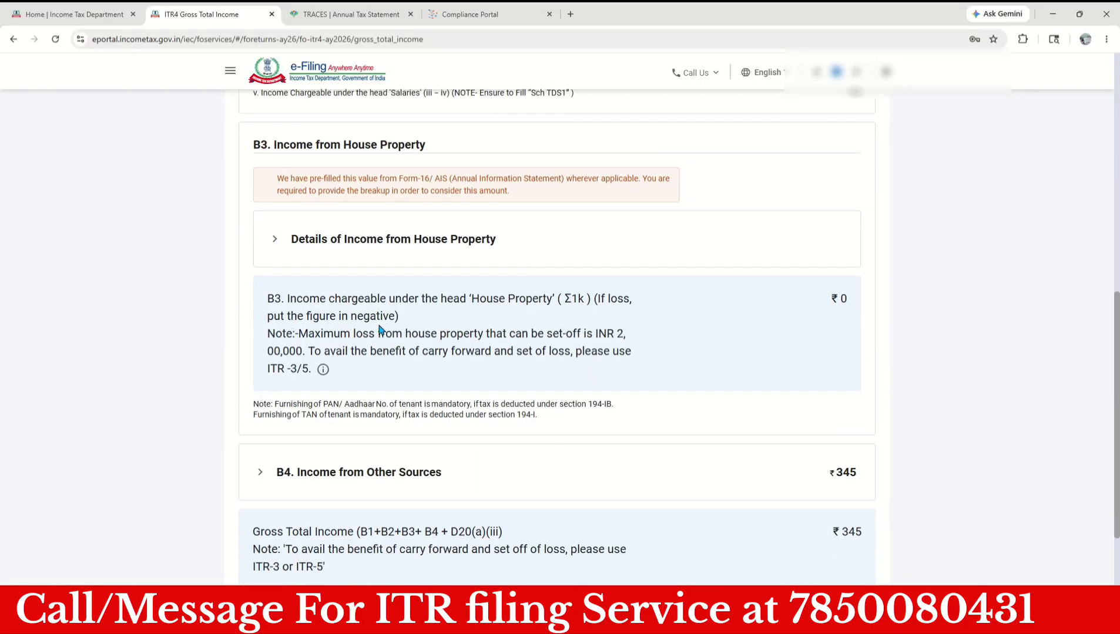
{"action": "scroll", "coordinate": [607, 335], "scroll_direction": "up", "scroll_amount": 7}
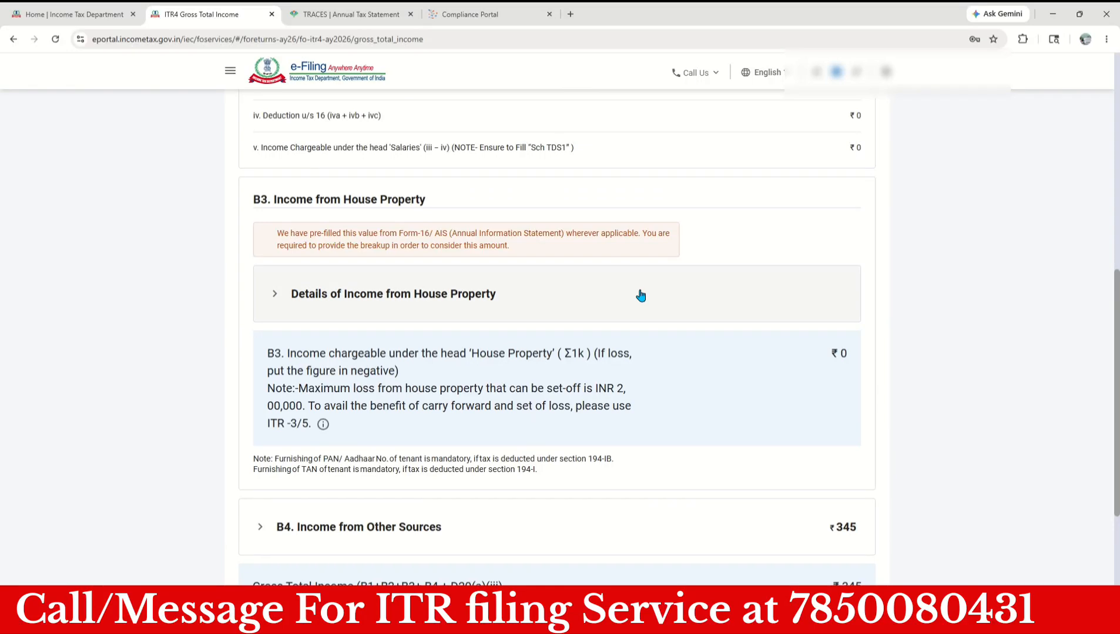
{"action": "scroll", "coordinate": [554, 238], "scroll_direction": "up", "scroll_amount": 3}
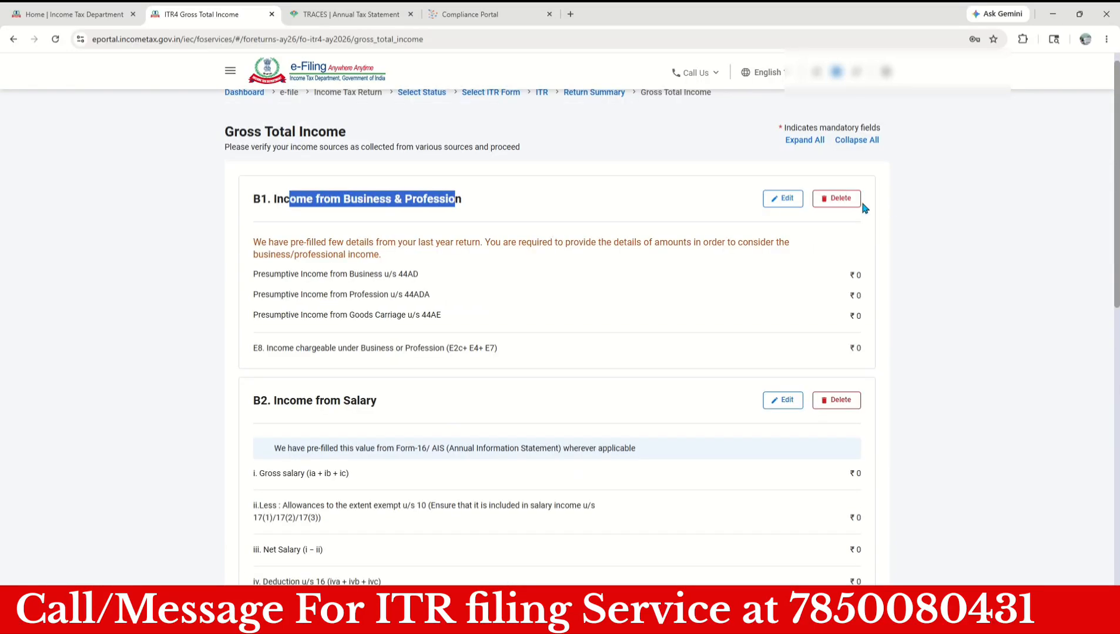
Open B1 Income from Business & Profession for editing and review the 44AD, 44ADA and 44AE presumptive income categories
{"action": "left_click", "coordinate": [787, 200]}
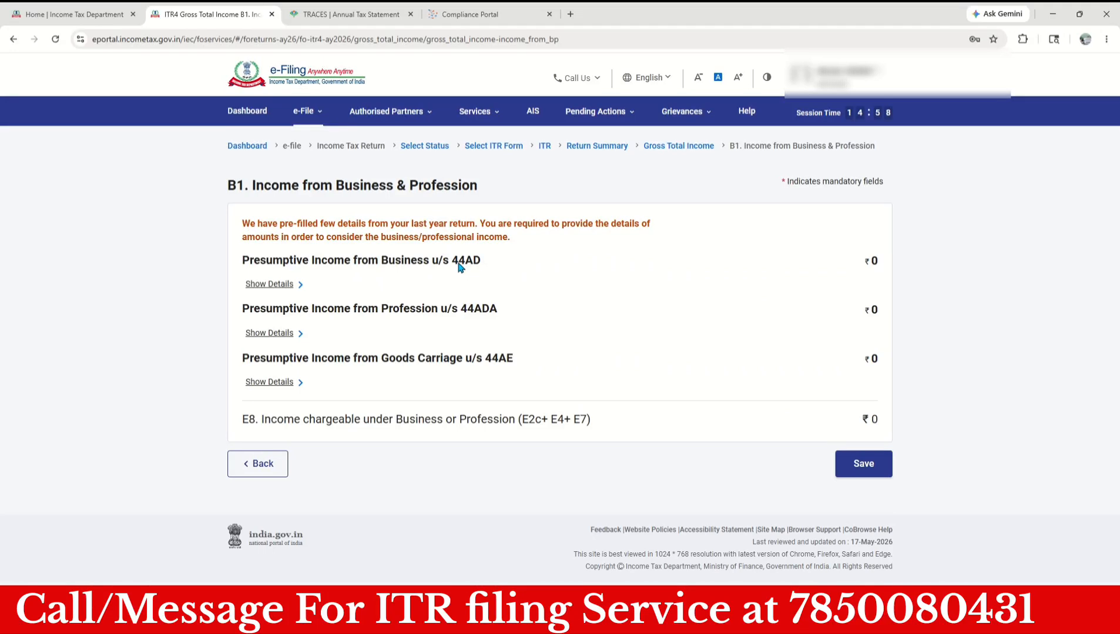
{"action": "left_click_drag", "start_coordinate": [429, 260], "coordinate": [495, 262]}
{"action": "left_click_drag", "start_coordinate": [452, 309], "coordinate": [498, 312]}
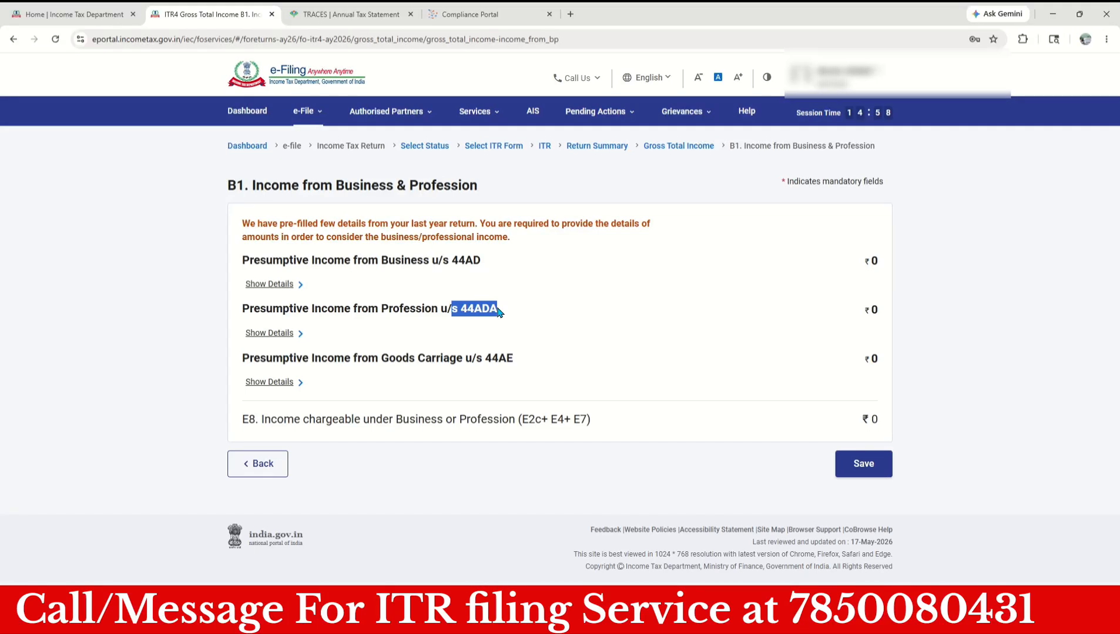
{"action": "left_click_drag", "start_coordinate": [442, 308], "coordinate": [504, 309]}
{"action": "left_click_drag", "start_coordinate": [388, 360], "coordinate": [514, 362]}
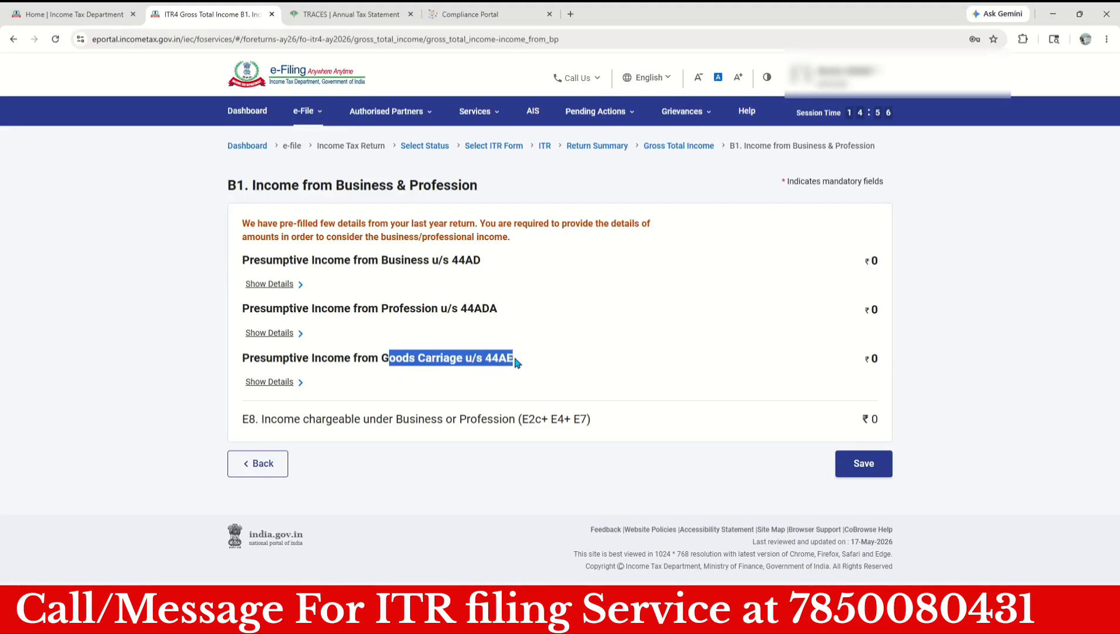
Show the section 44AD details and select the business entry with code 16019-Other professional services n.e.c
{"action": "left_click", "coordinate": [277, 286]}
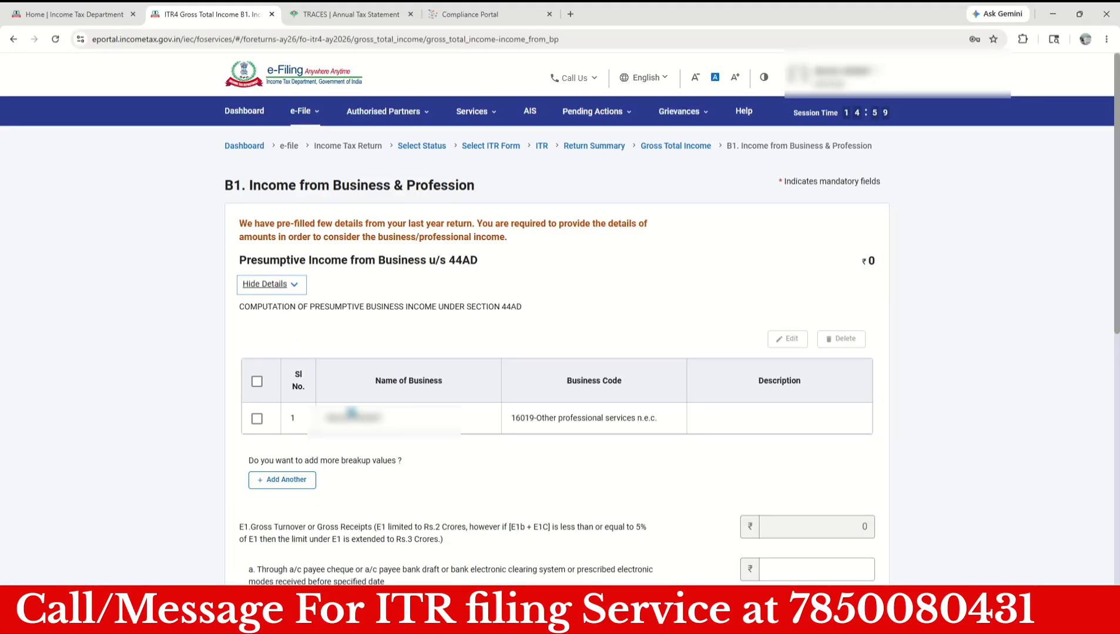
{"action": "left_click", "coordinate": [256, 419]}
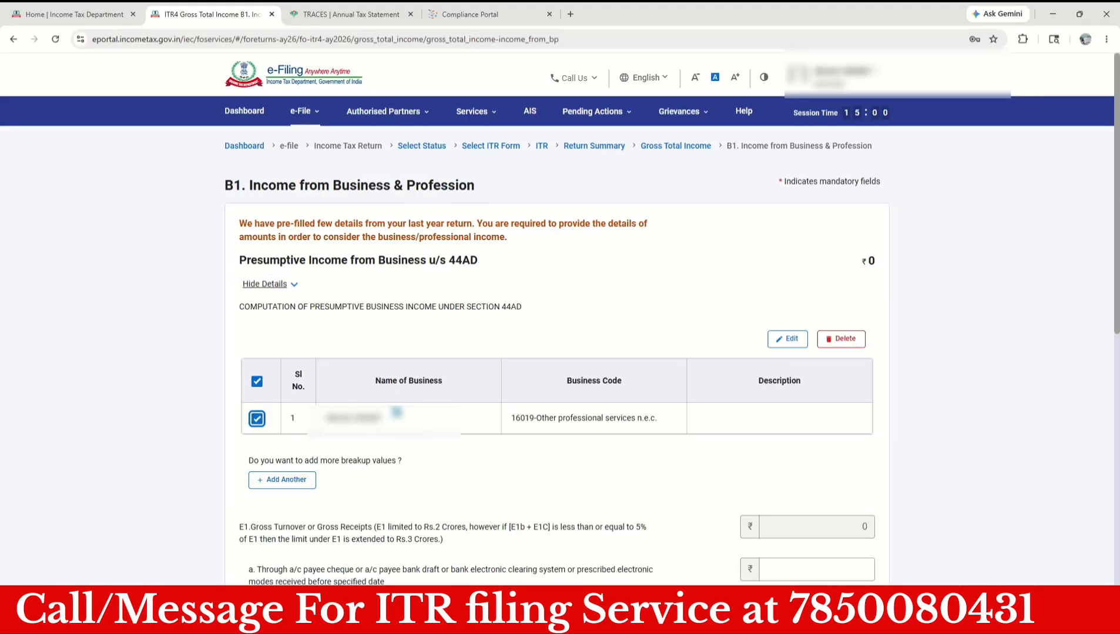
{"action": "left_click_drag", "start_coordinate": [510, 418], "coordinate": [661, 418]}
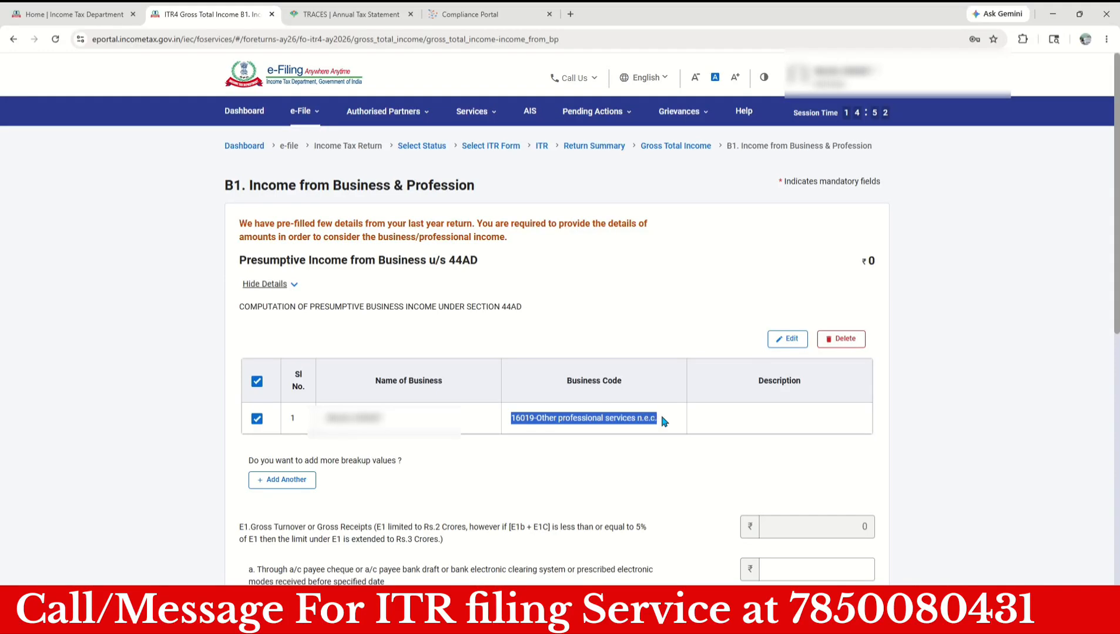
Check the business receipts in the Compliance Portal's taxpayer summary and enter 121000 as 44AD receipts through cheque or electronic modes (E1a)
{"action": "scroll", "coordinate": [759, 415], "scroll_direction": "down", "scroll_amount": 3}
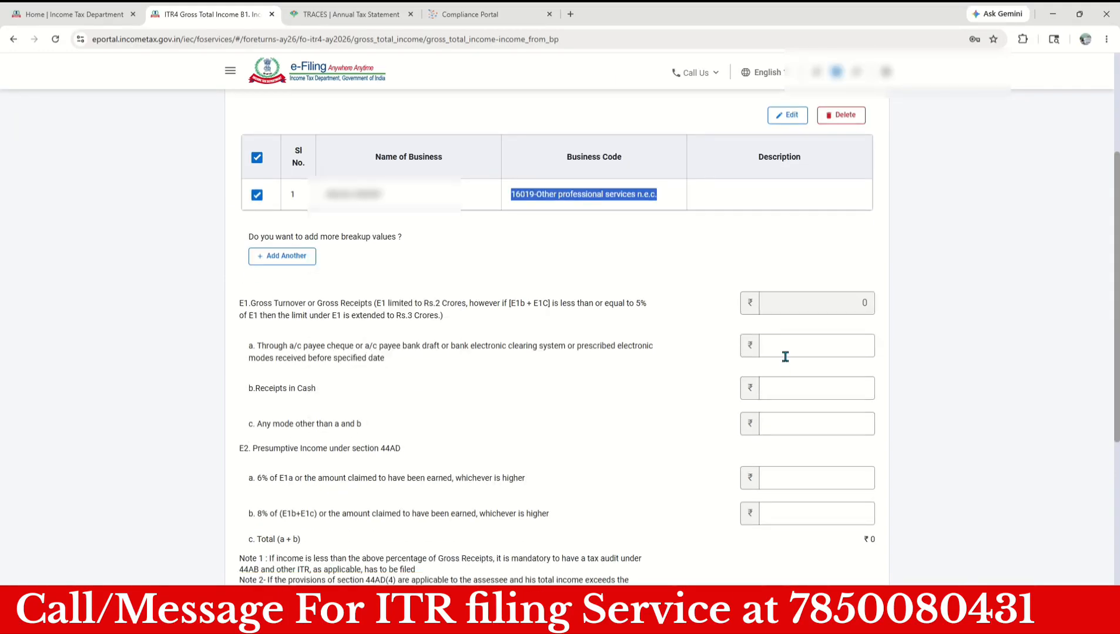
{"action": "left_click", "coordinate": [790, 350]}
{"action": "left_click", "coordinate": [470, 14]}
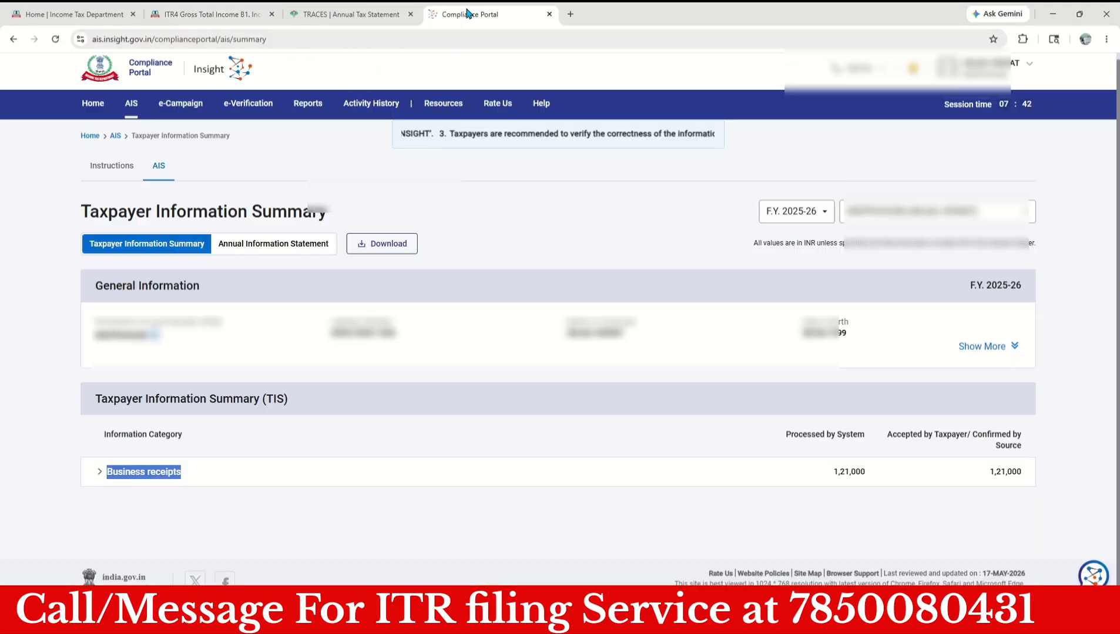
{"action": "left_click", "coordinate": [211, 17]}
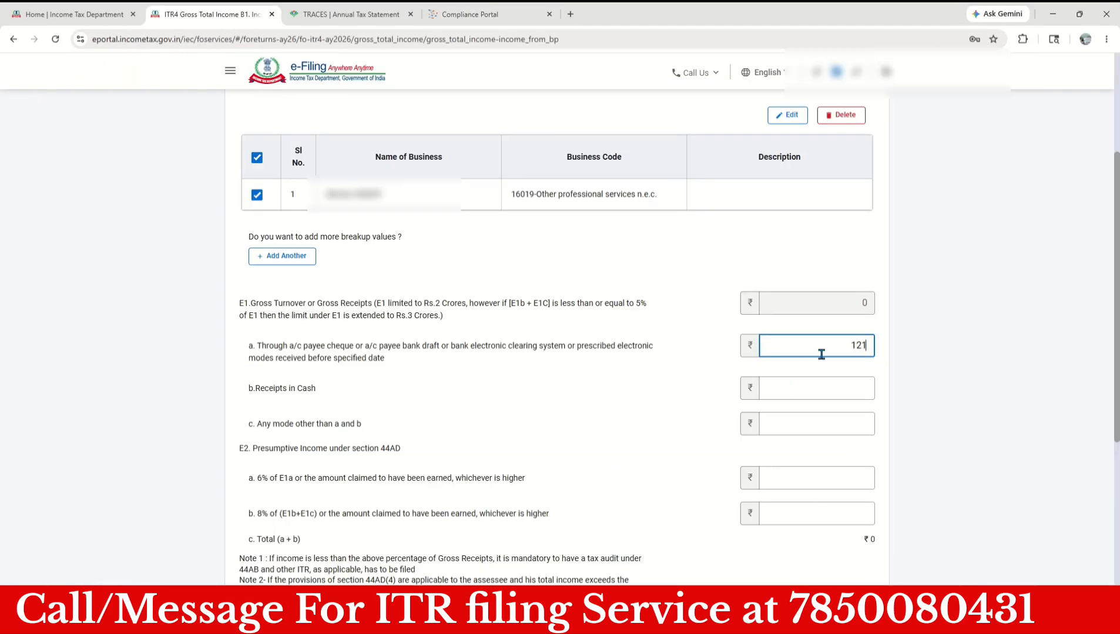
{"action": "type", "text": "000"}
{"action": "left_click", "coordinate": [652, 426]}
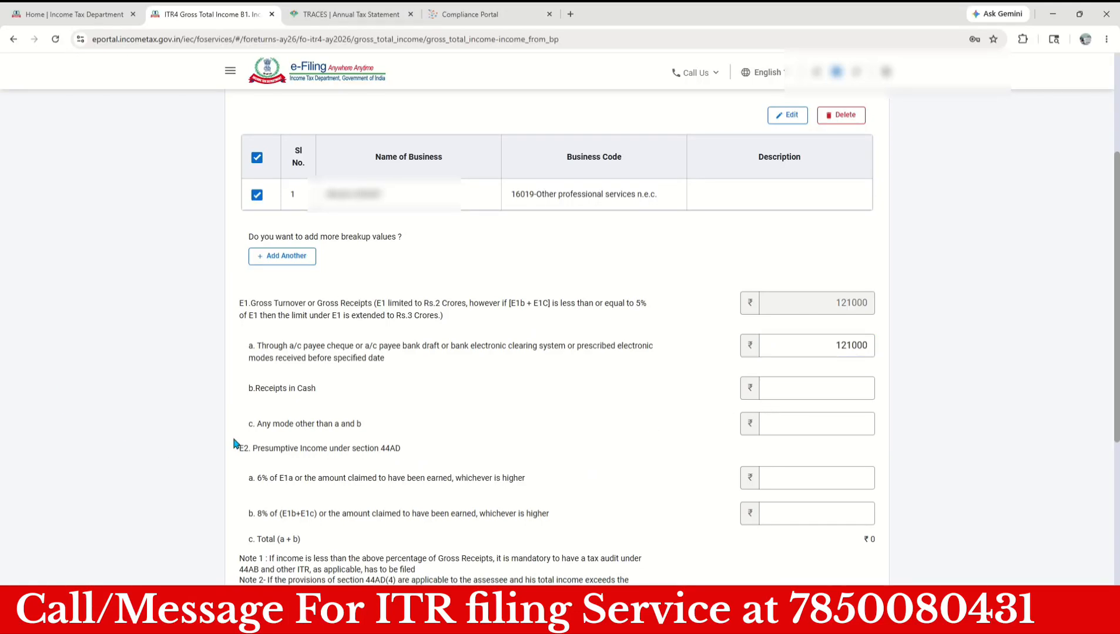
Review the E2 presumptive income rules under section 44AD and enter 100000 as the income claimed against E1a
{"action": "left_click_drag", "start_coordinate": [261, 451], "coordinate": [394, 450]}
{"action": "left_click_drag", "start_coordinate": [829, 342], "coordinate": [869, 342]}
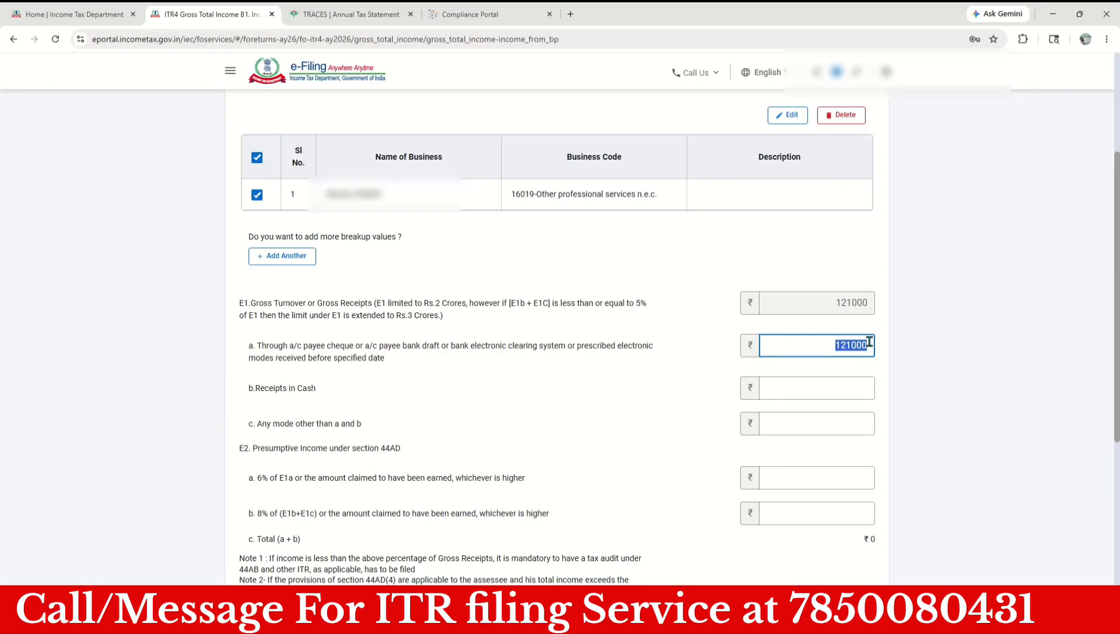
{"action": "left_click_drag", "start_coordinate": [273, 451], "coordinate": [343, 452]}
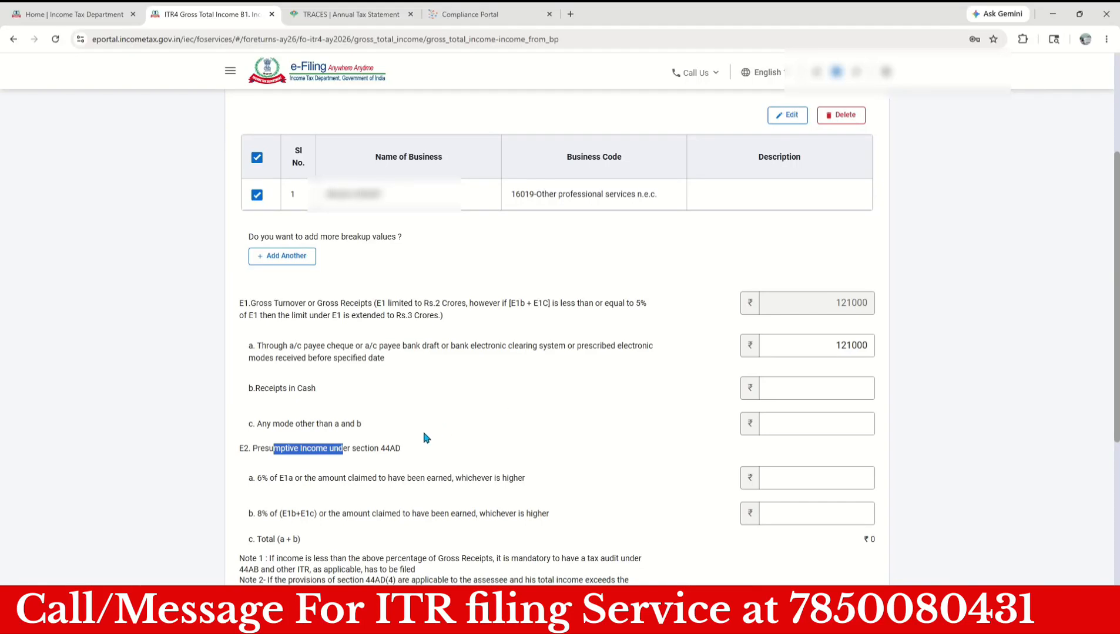
{"action": "left_click", "coordinate": [366, 450]}
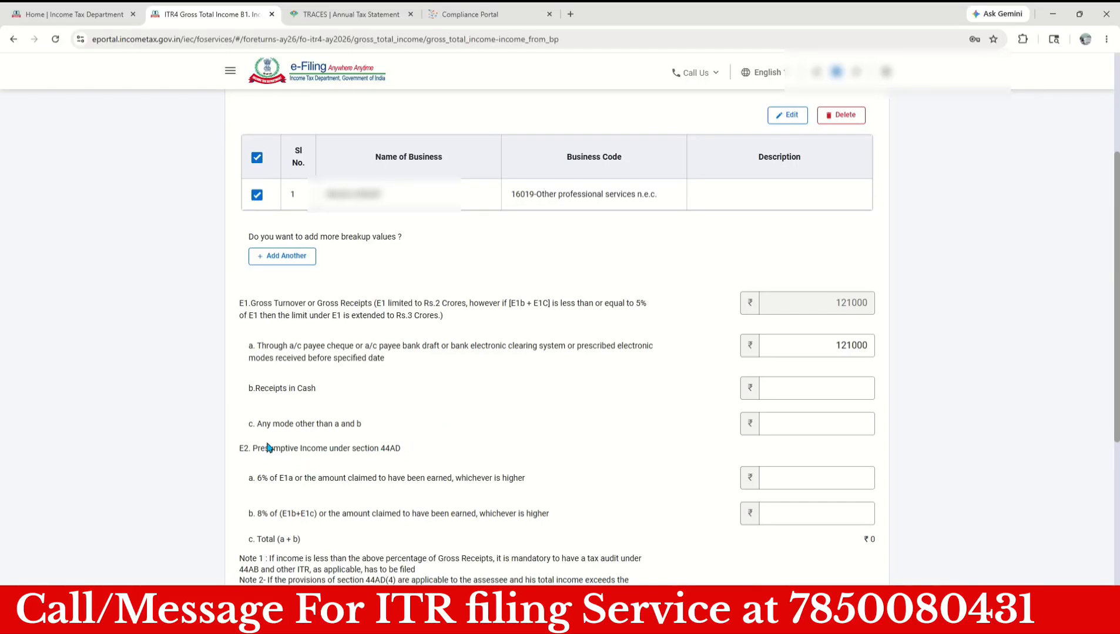
{"action": "left_click_drag", "start_coordinate": [271, 450], "coordinate": [381, 451]}
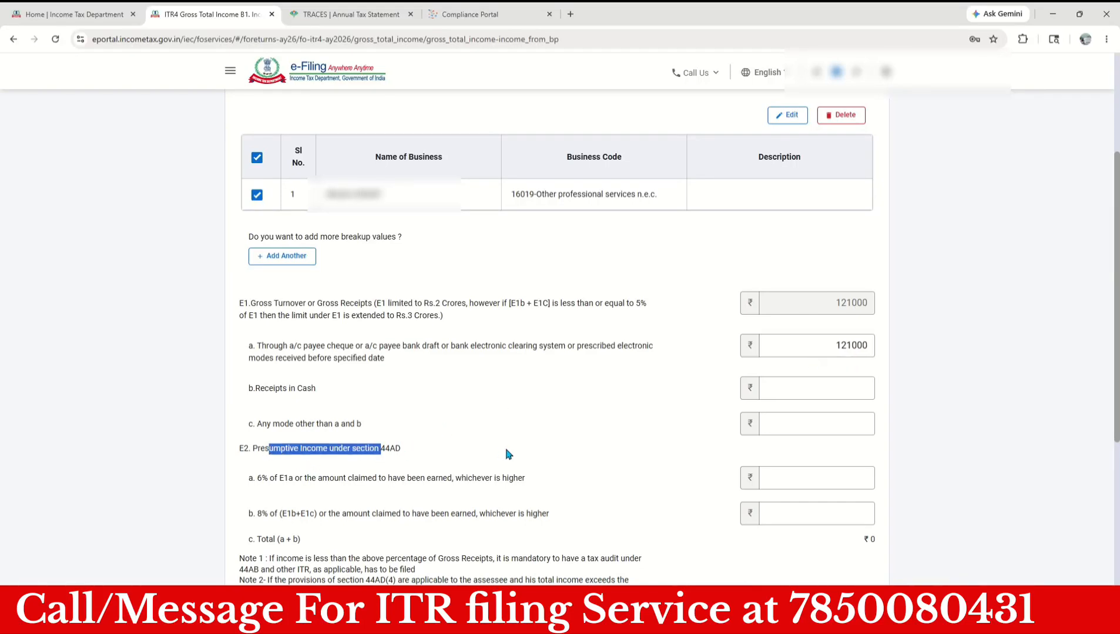
{"action": "left_click_drag", "start_coordinate": [255, 480], "coordinate": [509, 482]}
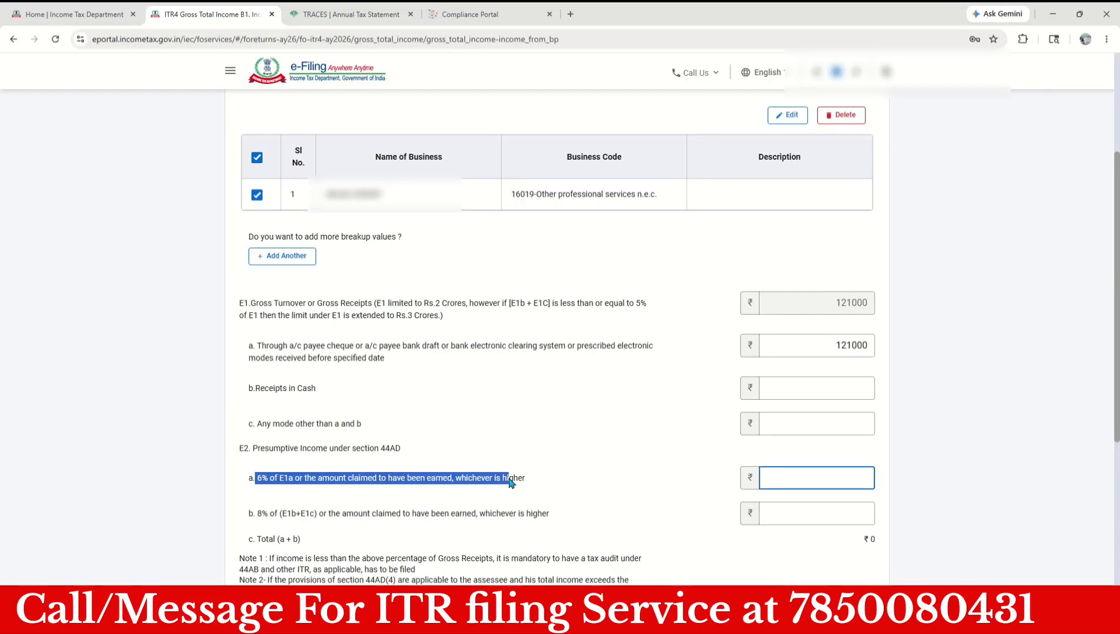
{"action": "left_click", "coordinate": [848, 473]}
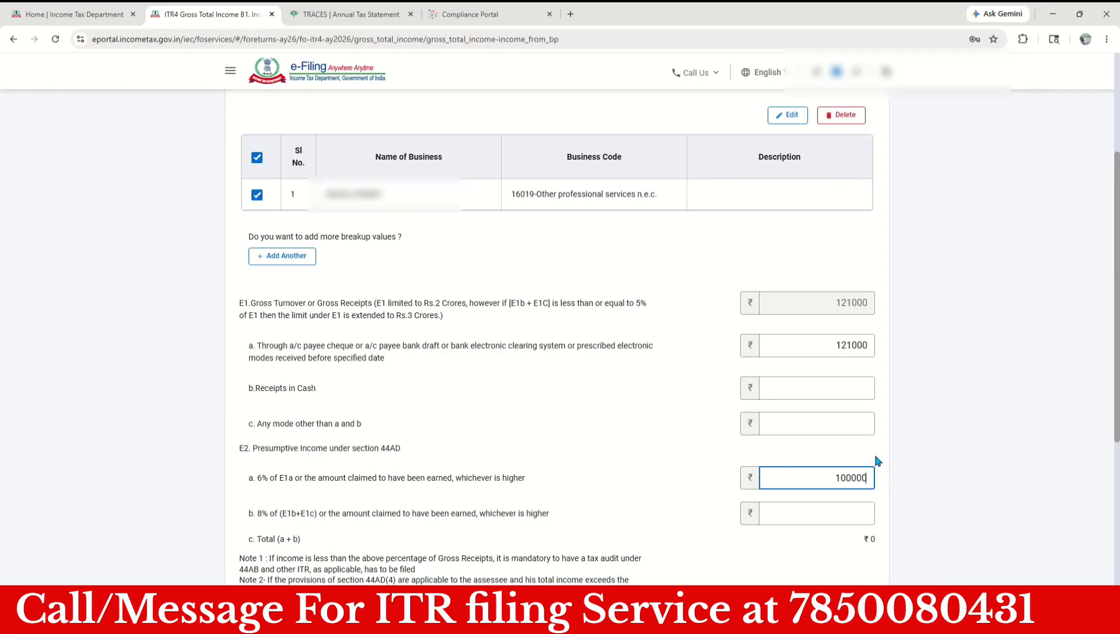
{"action": "left_click", "coordinate": [672, 479]}
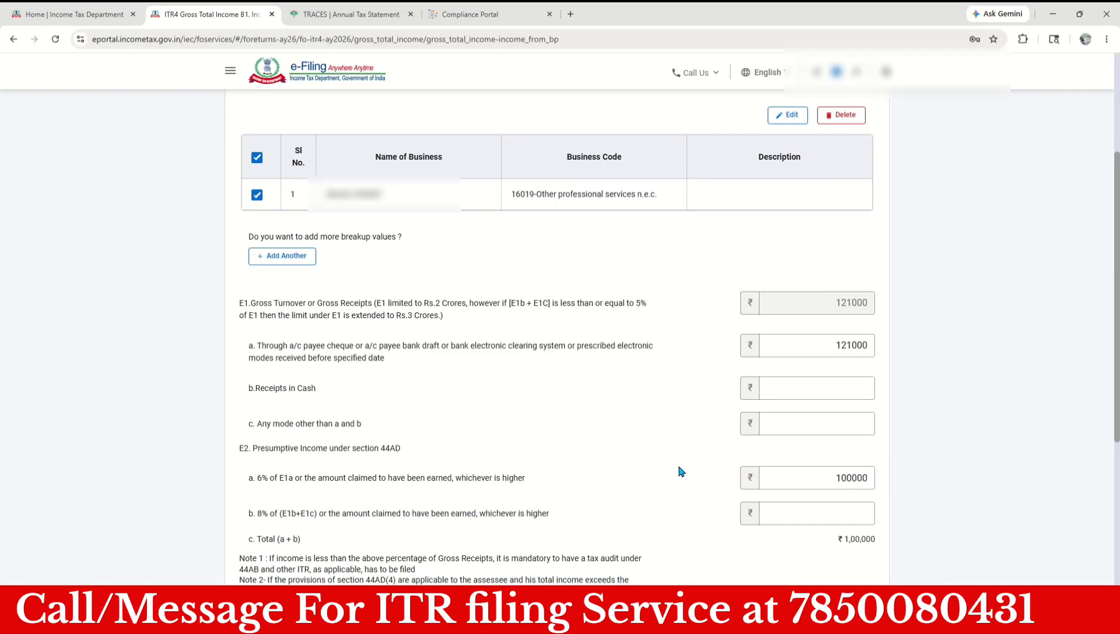
Recheck the 44AD presumptive income amount and save the business and profession income details
{"action": "scroll", "coordinate": [706, 453], "scroll_direction": "down", "scroll_amount": 2}
{"action": "left_click", "coordinate": [849, 400]}
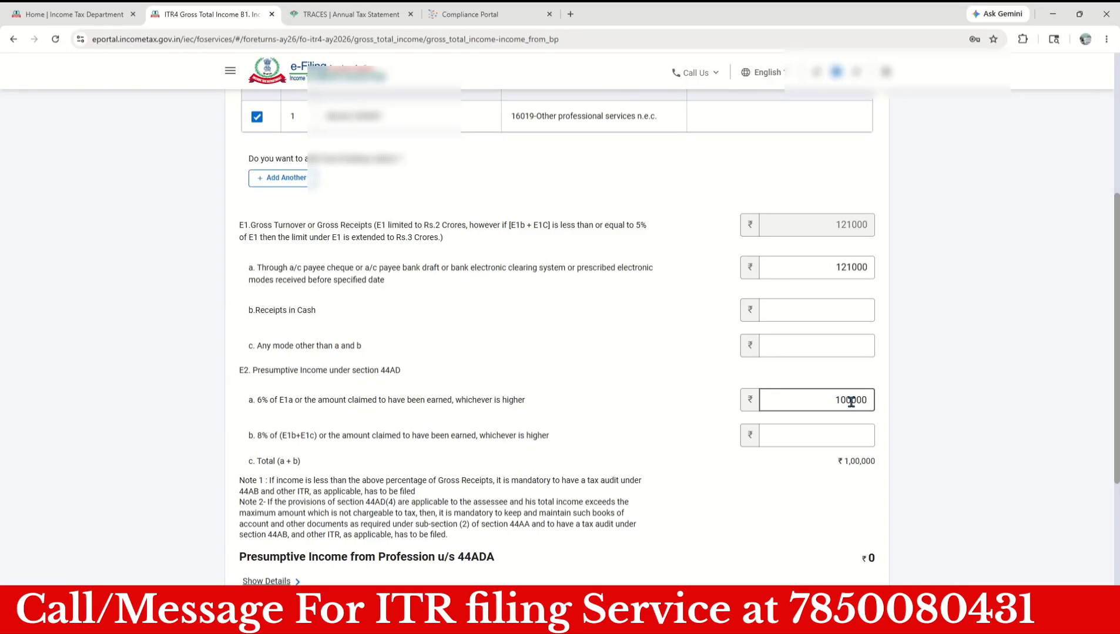
{"action": "left_click_drag", "start_coordinate": [851, 401], "coordinate": [844, 401]}
{"action": "left_click", "coordinate": [804, 404]}
{"action": "scroll", "coordinate": [805, 412], "scroll_direction": "down", "scroll_amount": 3}
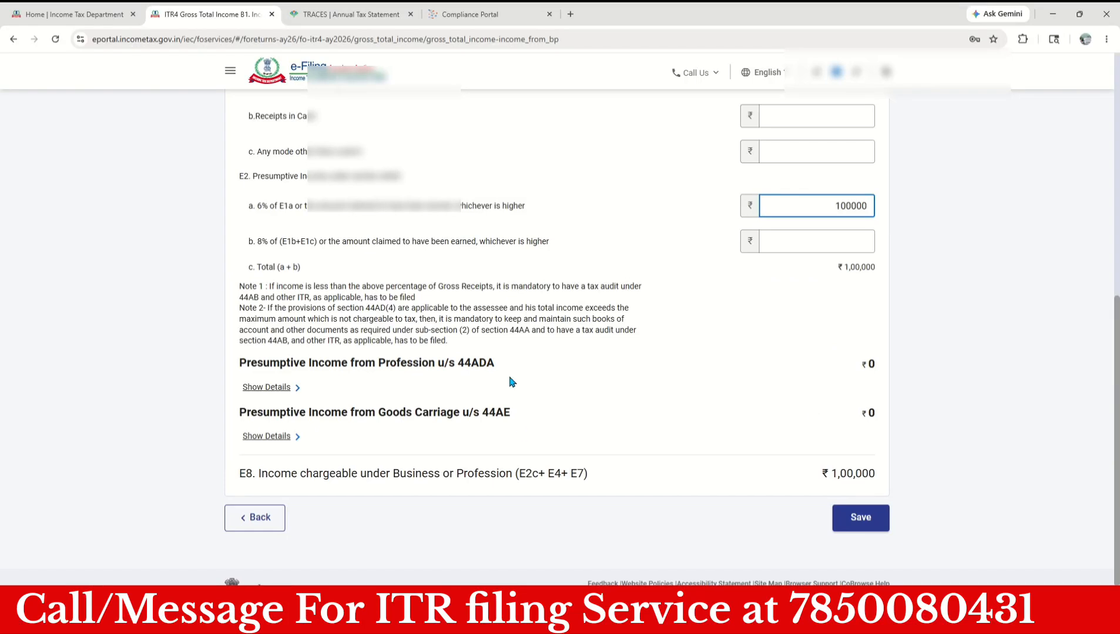
{"action": "scroll", "coordinate": [646, 412], "scroll_direction": "down", "scroll_amount": 1}
{"action": "left_click", "coordinate": [861, 486]}
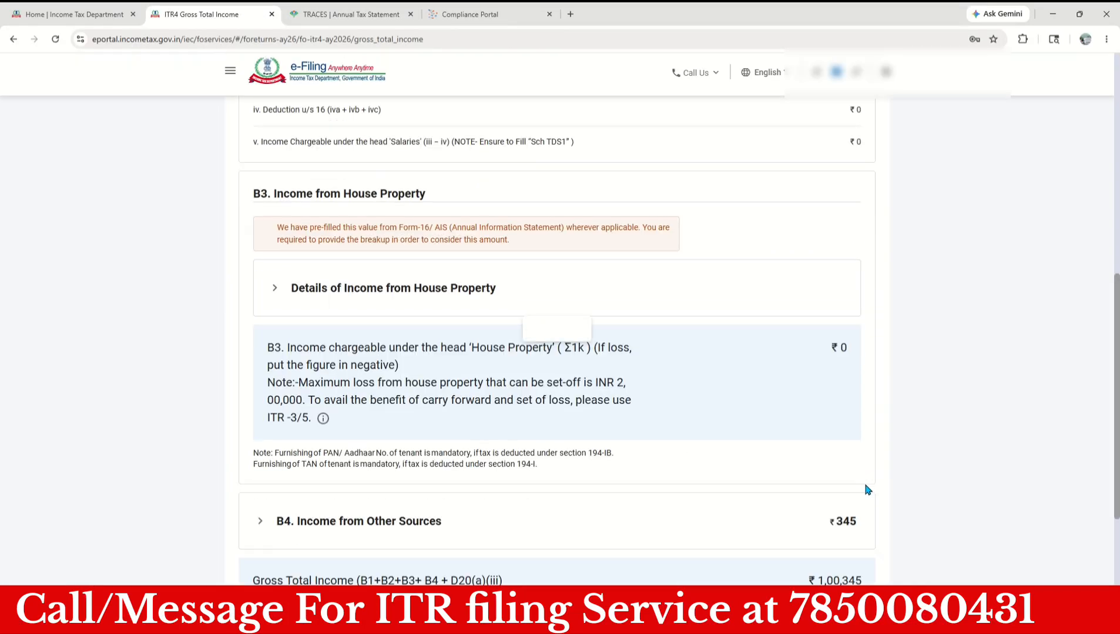
Review the business and salary income in Gross Total Income and expand the Details of Income from House Property
{"action": "scroll", "coordinate": [822, 420], "scroll_direction": "up", "scroll_amount": 6}
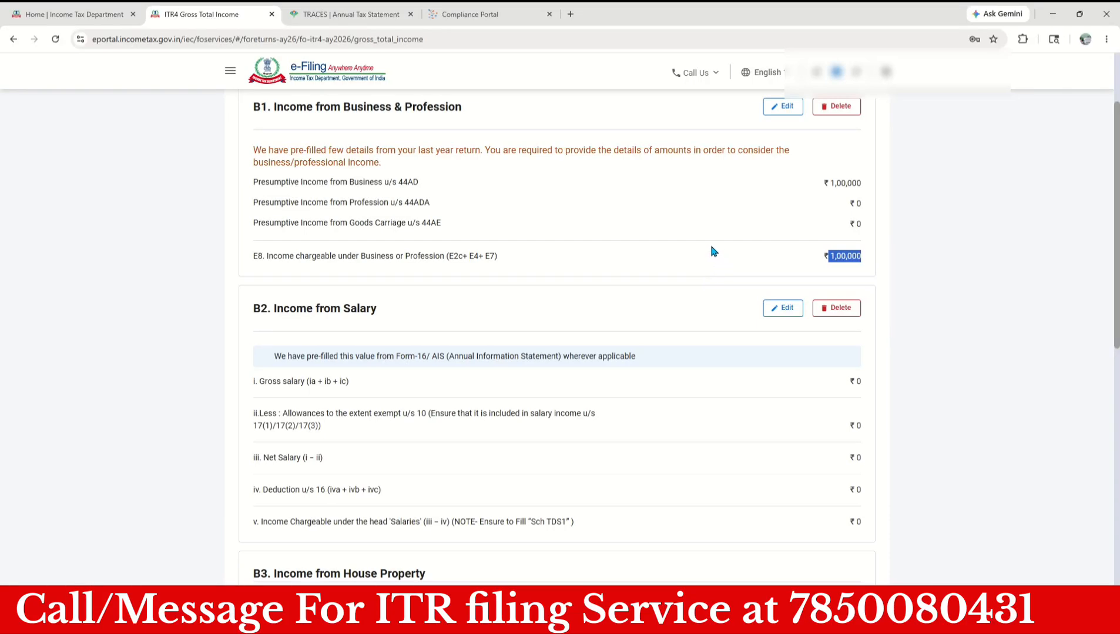
{"action": "scroll", "coordinate": [711, 250], "scroll_direction": "down", "scroll_amount": 1}
{"action": "scroll", "coordinate": [667, 282], "scroll_direction": "down", "scroll_amount": 2}
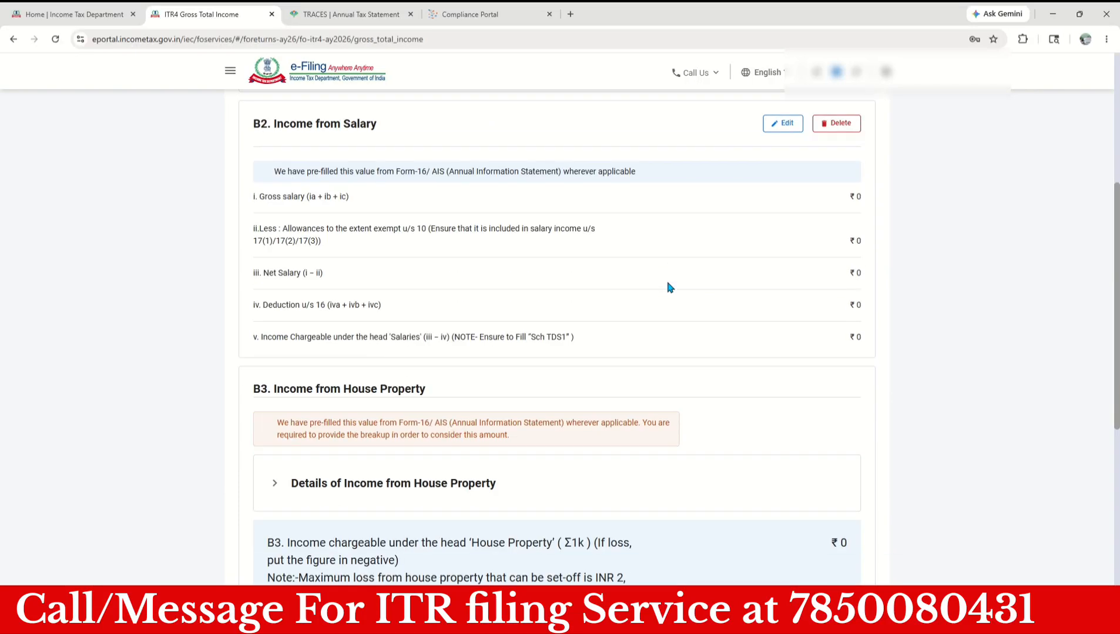
{"action": "scroll", "coordinate": [669, 286], "scroll_direction": "down", "scroll_amount": 3}
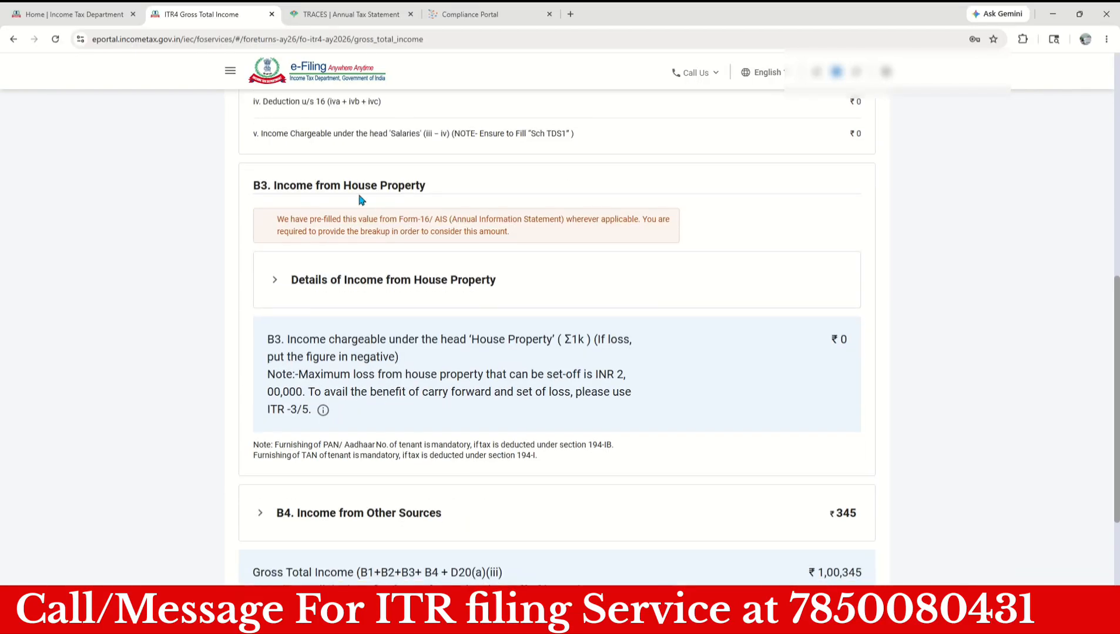
{"action": "left_click", "coordinate": [441, 279]}
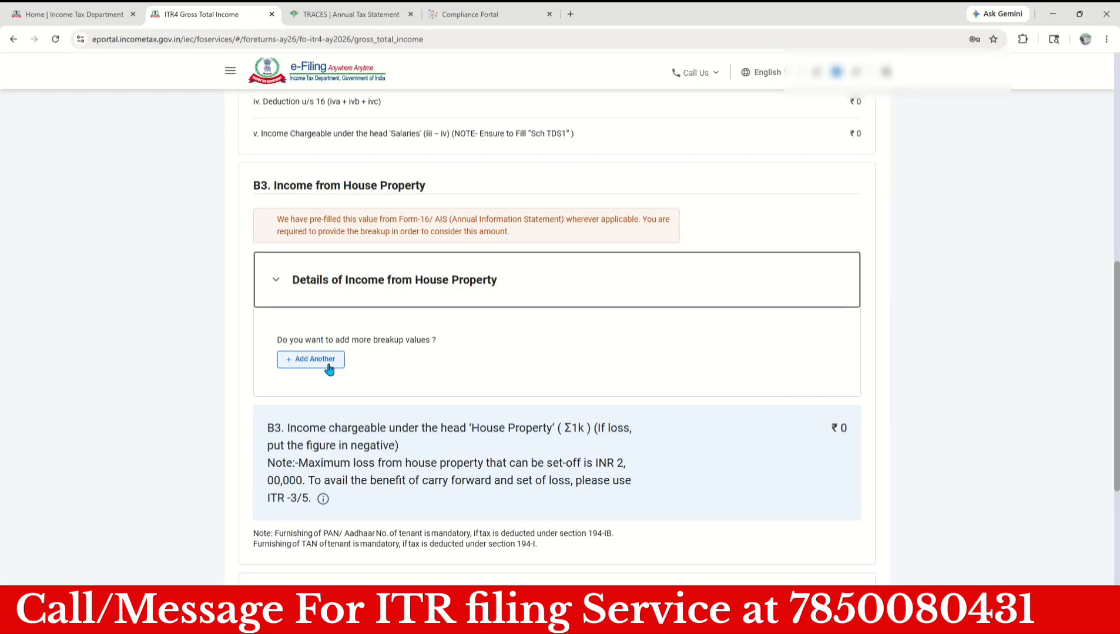
{"action": "scroll", "coordinate": [548, 382], "scroll_direction": "down", "scroll_amount": 5}
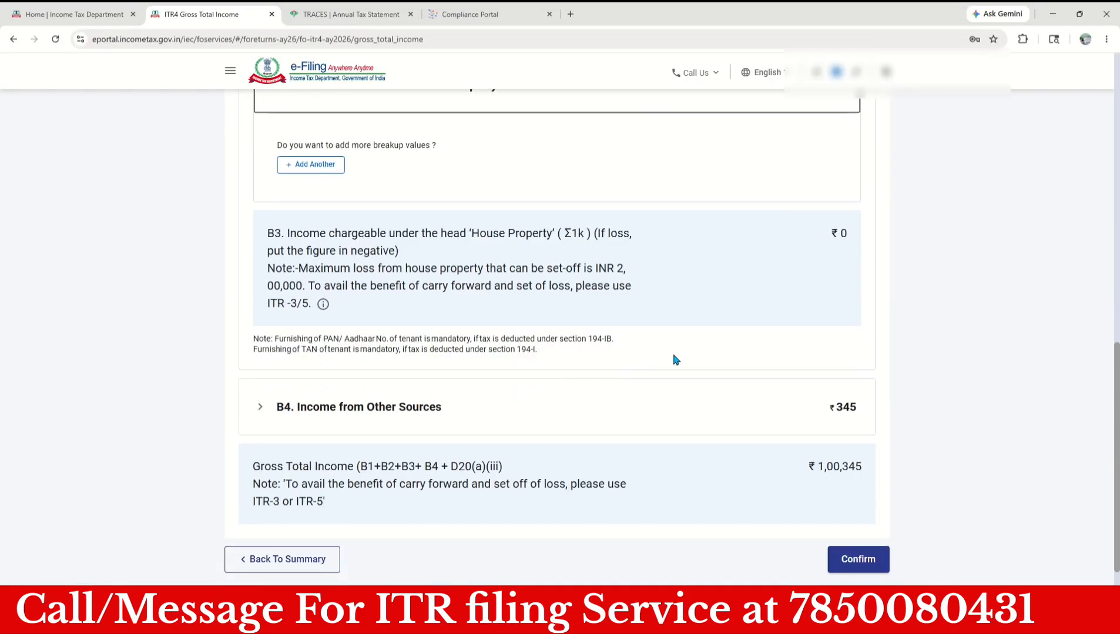
Expand B4 Income from Other Sources and examine the interest from income tax refund entry
{"action": "left_click", "coordinate": [672, 356]}
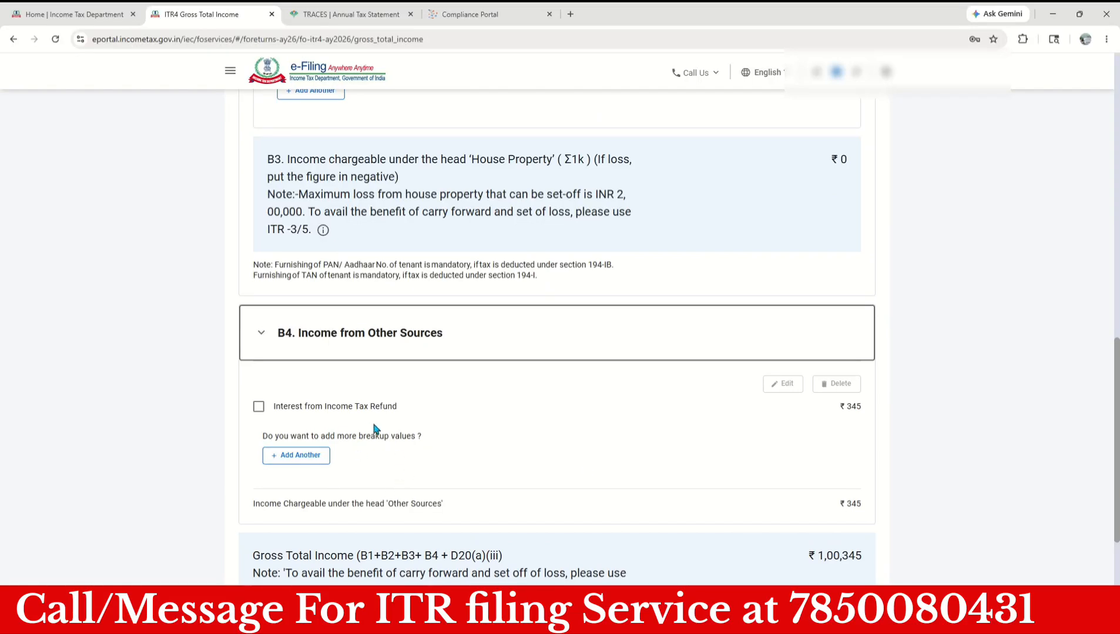
{"action": "left_click_drag", "start_coordinate": [832, 411], "coordinate": [881, 411]}
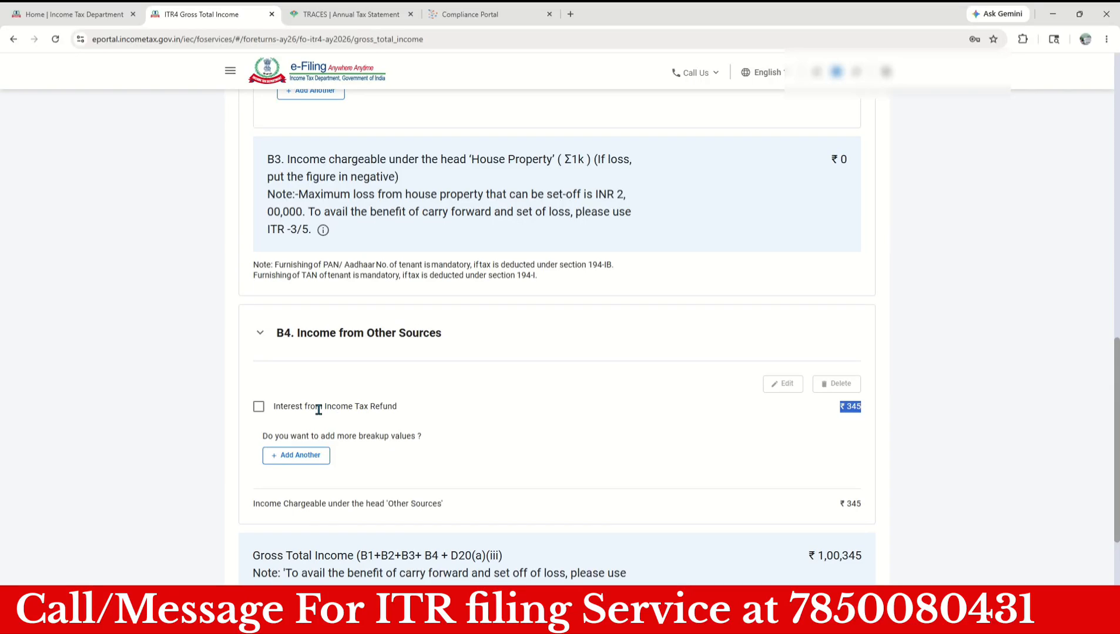
{"action": "left_click_drag", "start_coordinate": [297, 406], "coordinate": [394, 406]}
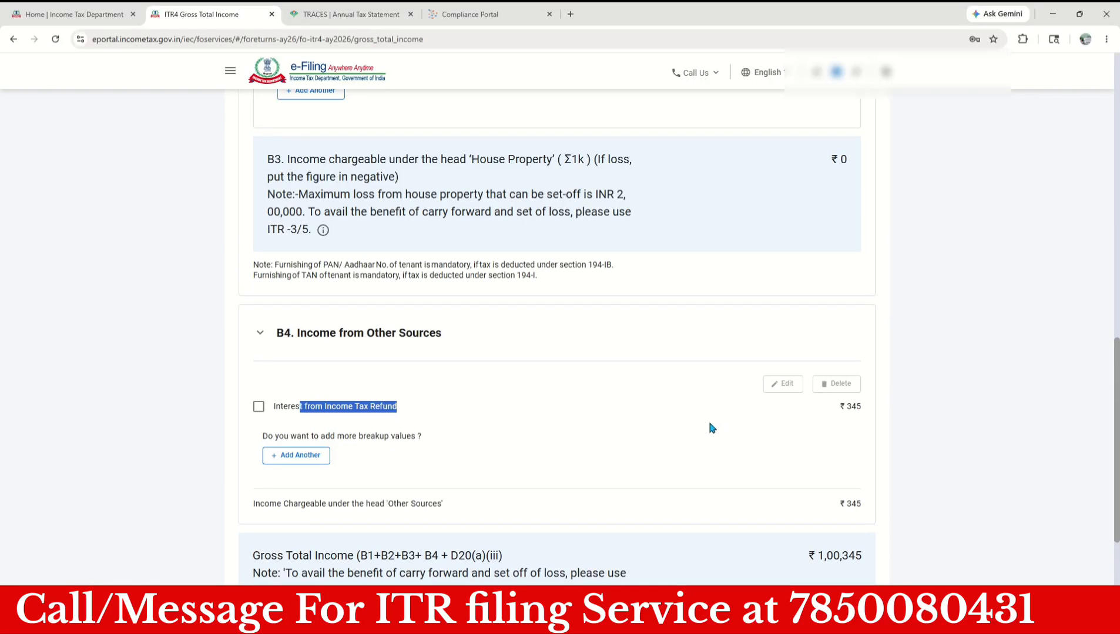
{"action": "scroll", "coordinate": [708, 420], "scroll_direction": "down", "scroll_amount": 2}
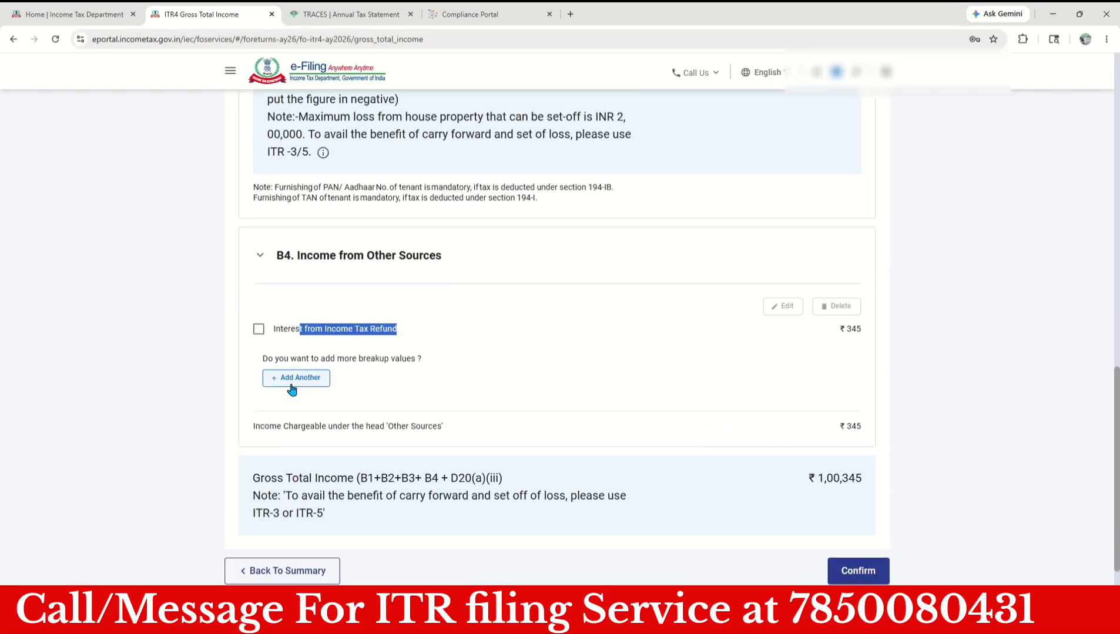
Examine the nature of income choices for another B4 other-sources entry and return to Gross Total Income without adding one
{"action": "left_click", "coordinate": [292, 386]}
{"action": "left_click", "coordinate": [337, 280]}
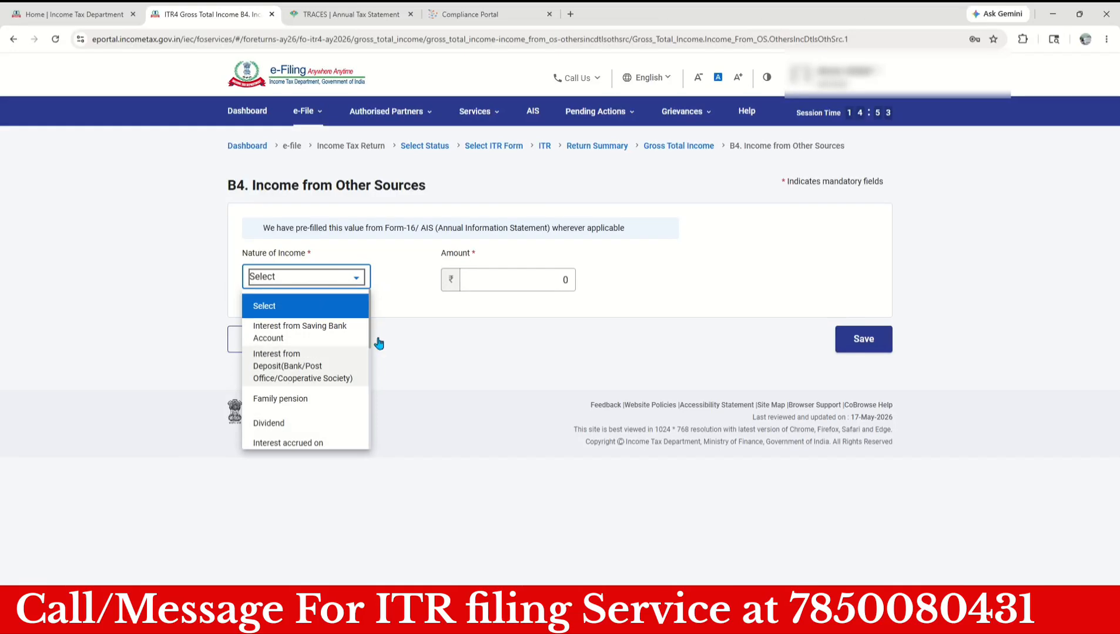
{"action": "left_click", "coordinate": [874, 341]}
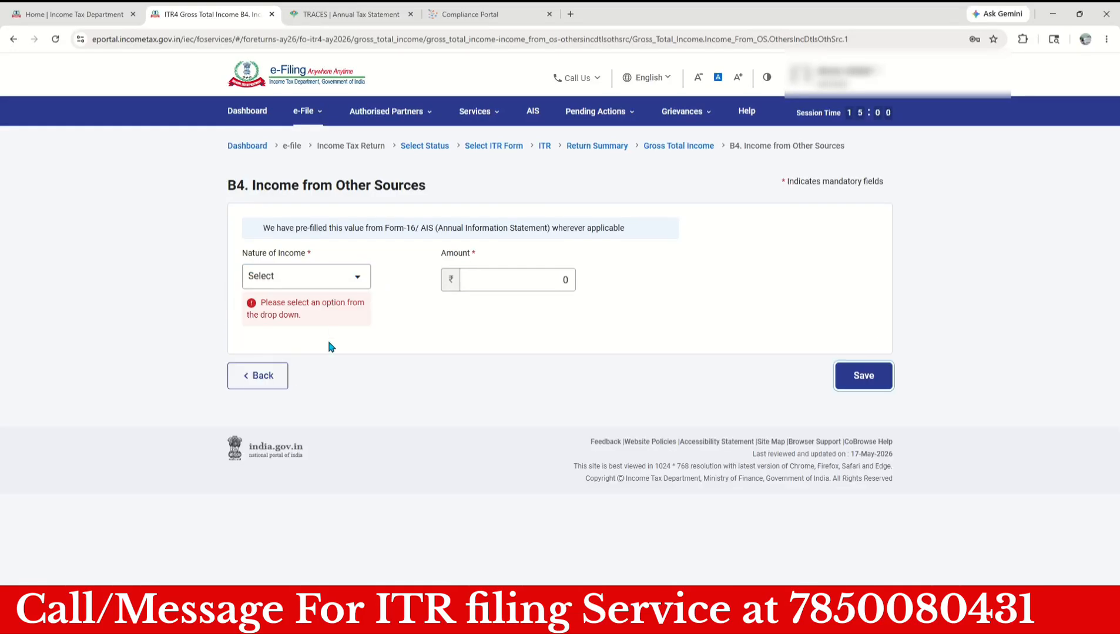
{"action": "left_click", "coordinate": [278, 375]}
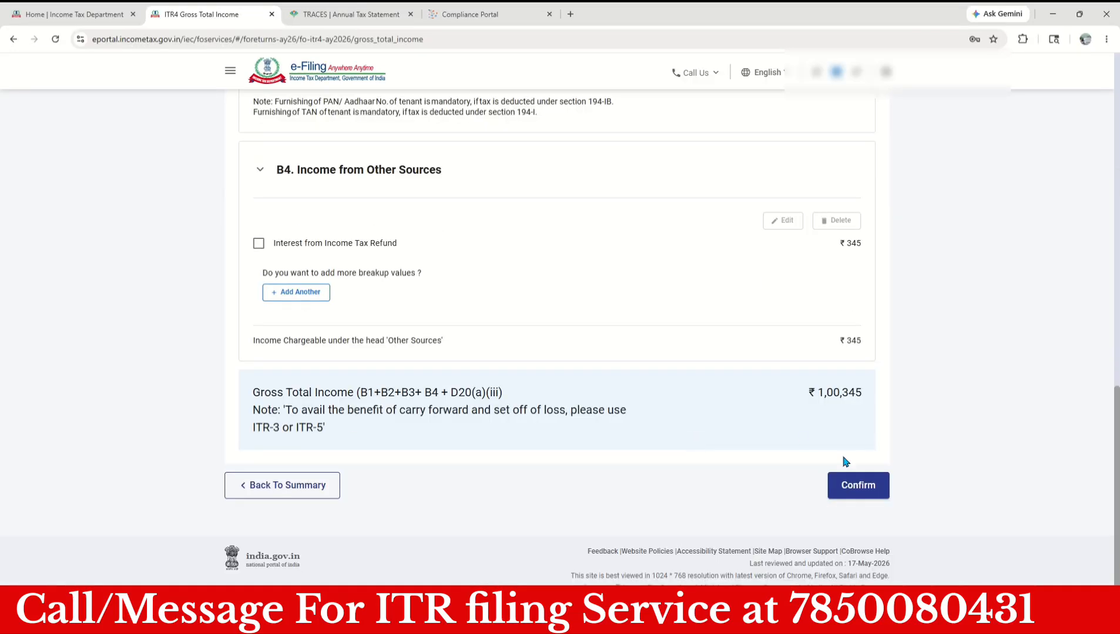
Confirm the Gross Total Income schedule and open the Disclosure Exempt Income schedule
{"action": "left_click", "coordinate": [853, 486]}
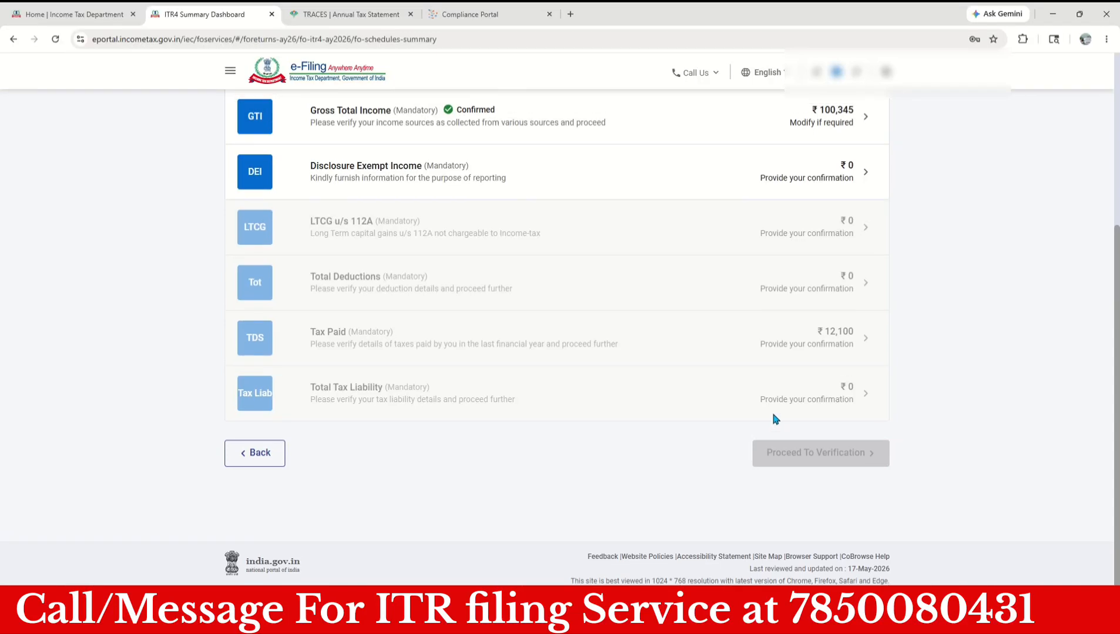
{"action": "scroll", "coordinate": [773, 418], "scroll_direction": "up", "scroll_amount": 1}
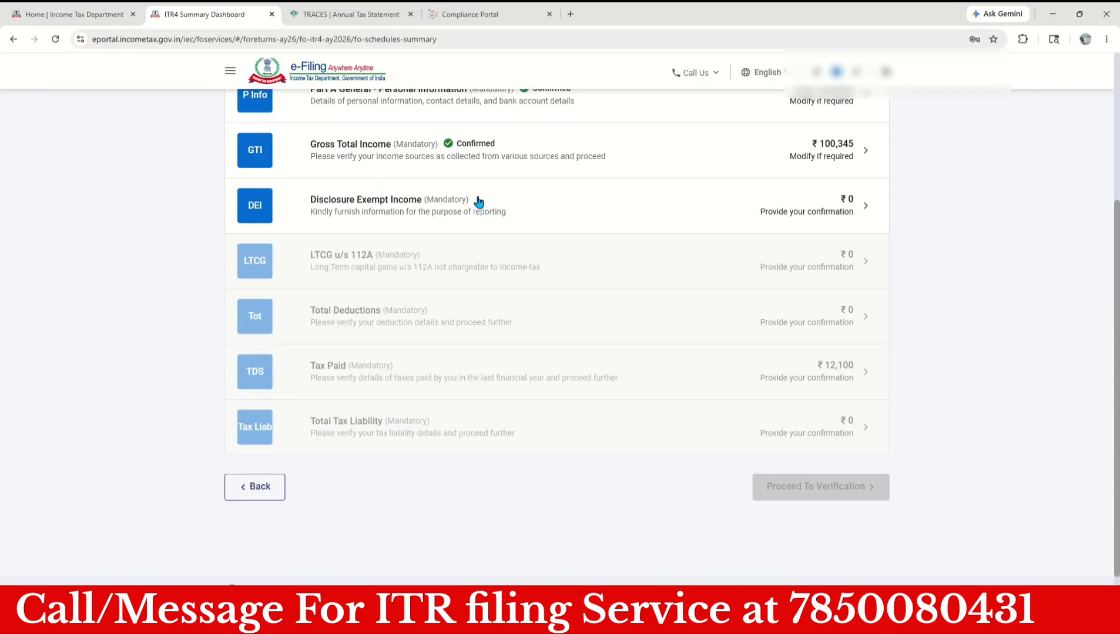
{"action": "left_click", "coordinate": [444, 203]}
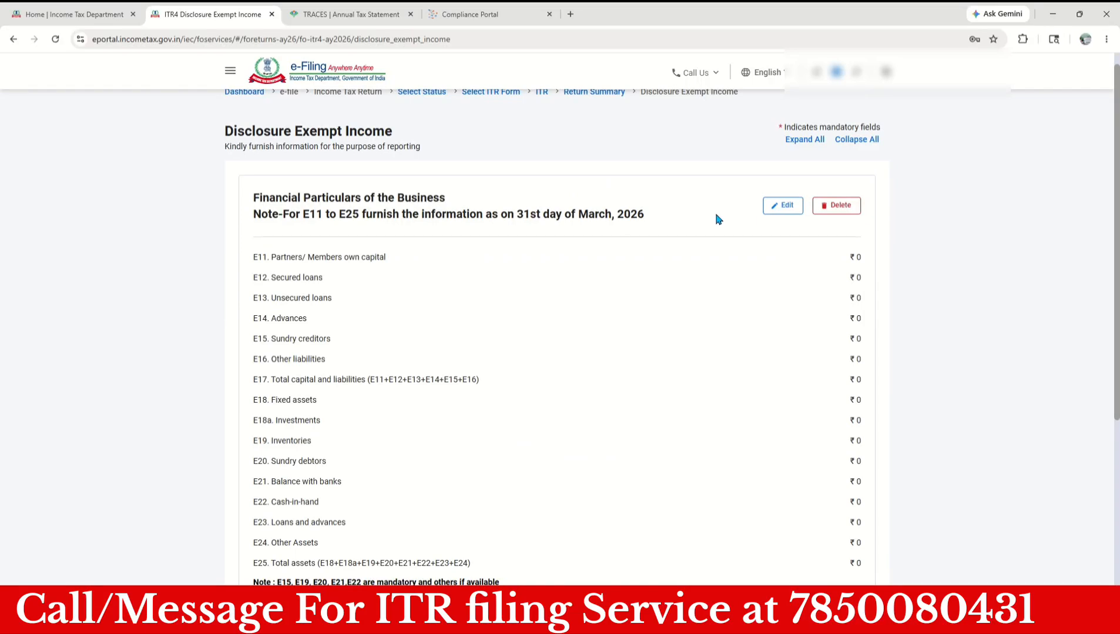
Open the Financial Particulars of the Business for editing and review the mandatory fields note and E21 Balance with banks
{"action": "left_click", "coordinate": [780, 206]}
{"action": "scroll", "coordinate": [767, 280], "scroll_direction": "down", "scroll_amount": 2}
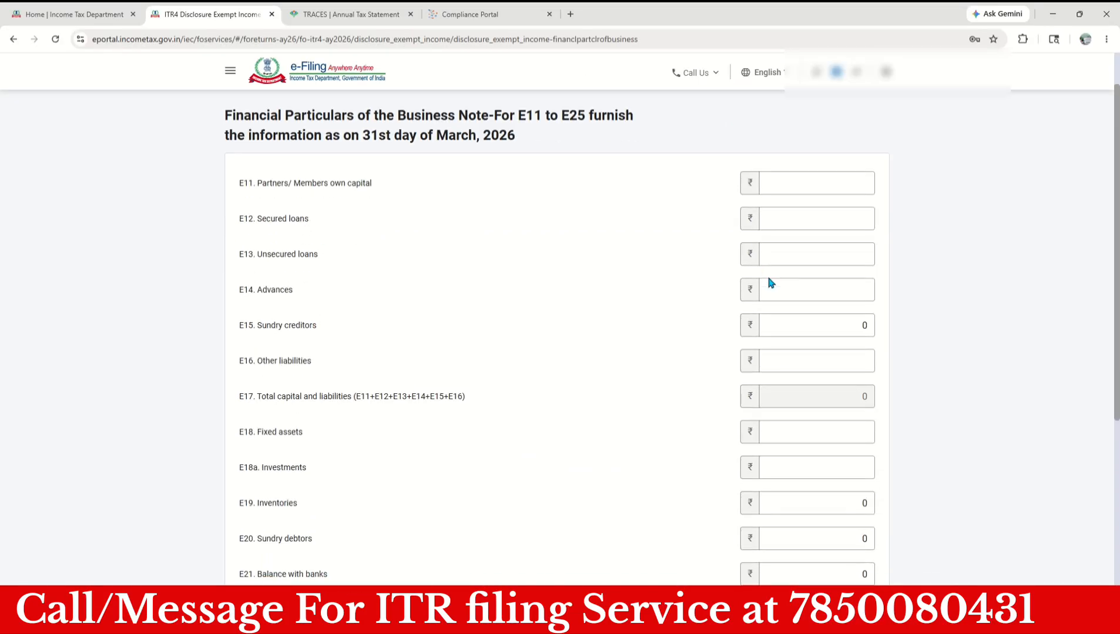
{"action": "scroll", "coordinate": [768, 277], "scroll_direction": "down", "scroll_amount": 3}
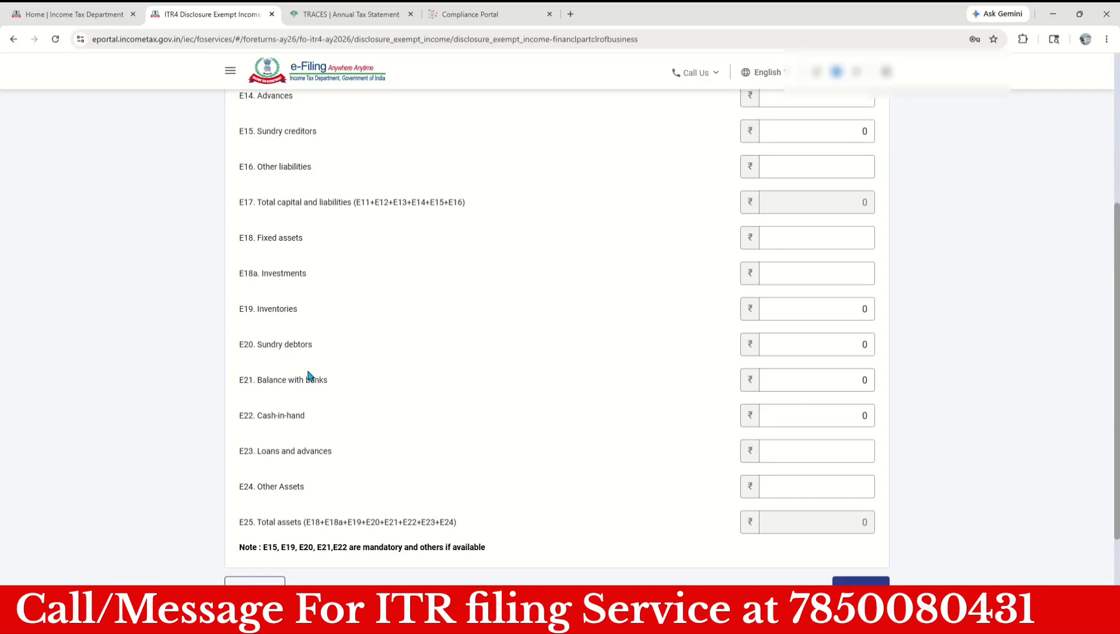
{"action": "left_click_drag", "start_coordinate": [311, 379], "coordinate": [257, 380]}
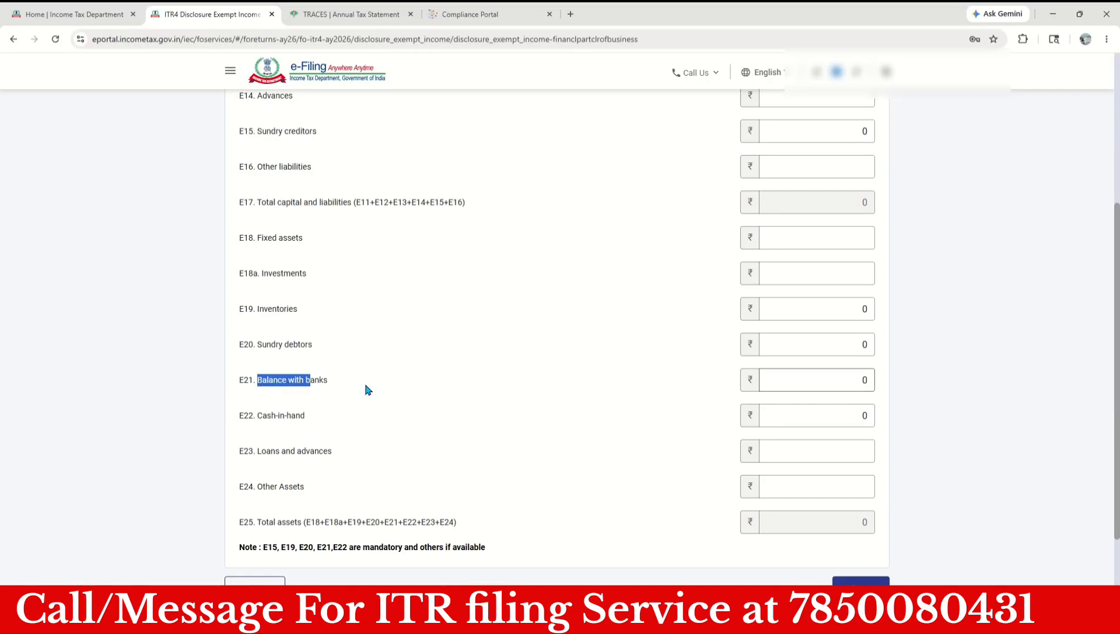
{"action": "left_click_drag", "start_coordinate": [261, 549], "coordinate": [474, 550]}
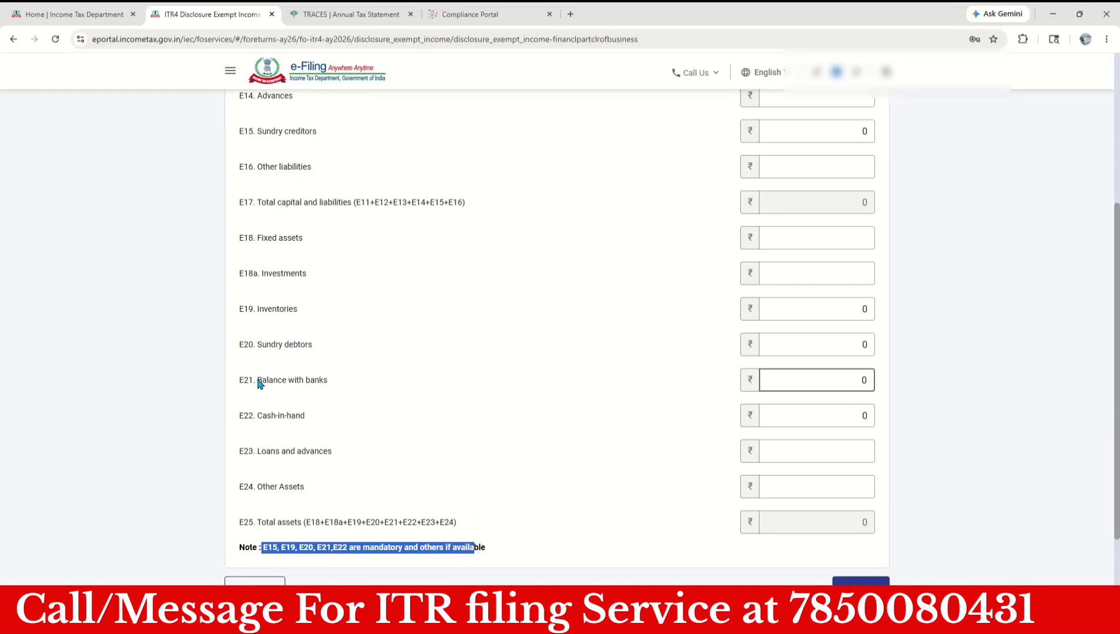
{"action": "left_click_drag", "start_coordinate": [259, 383], "coordinate": [319, 381]}
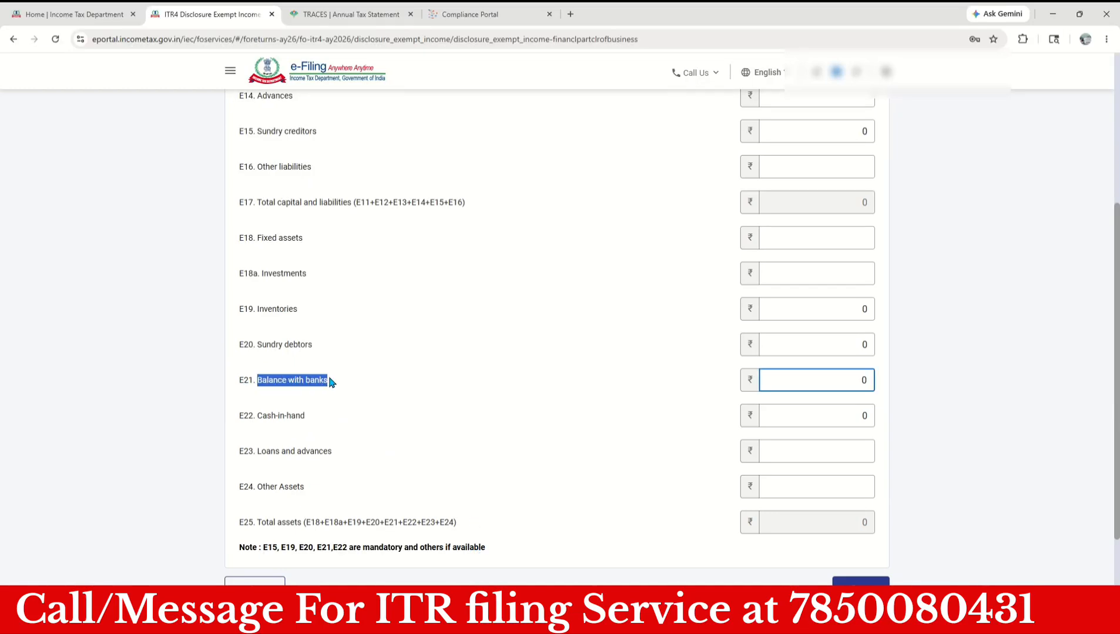
{"action": "left_click", "coordinate": [330, 380]}
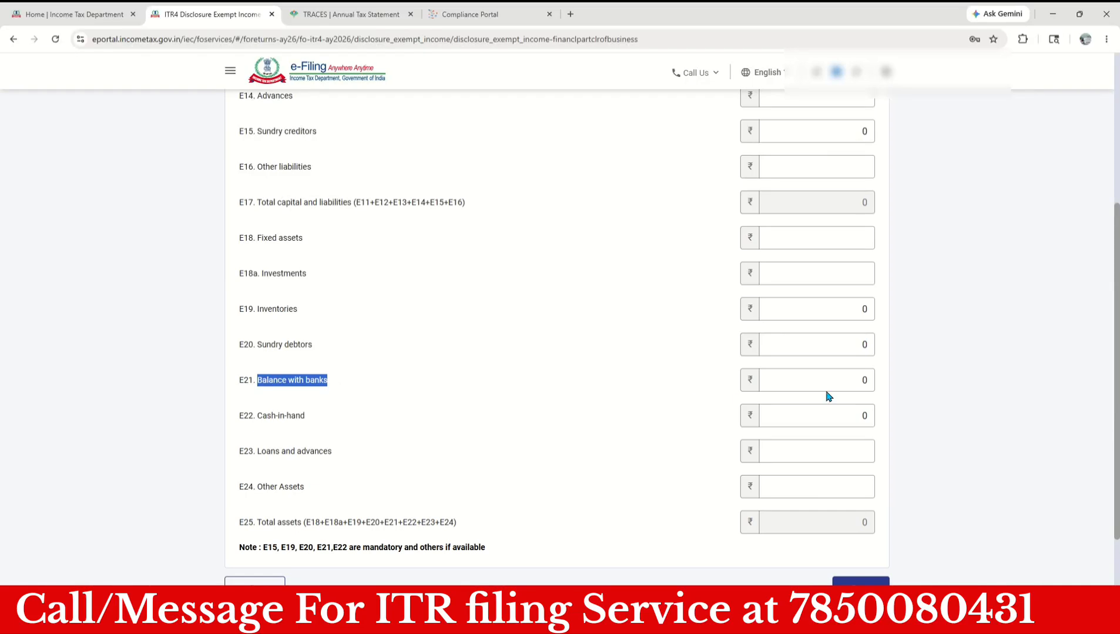
Enter 120000 as E21 Balance with banks and save the financial particulars of the business
{"action": "left_click", "coordinate": [867, 380]}
{"action": "left_click_drag", "start_coordinate": [867, 380], "coordinate": [834, 385]}
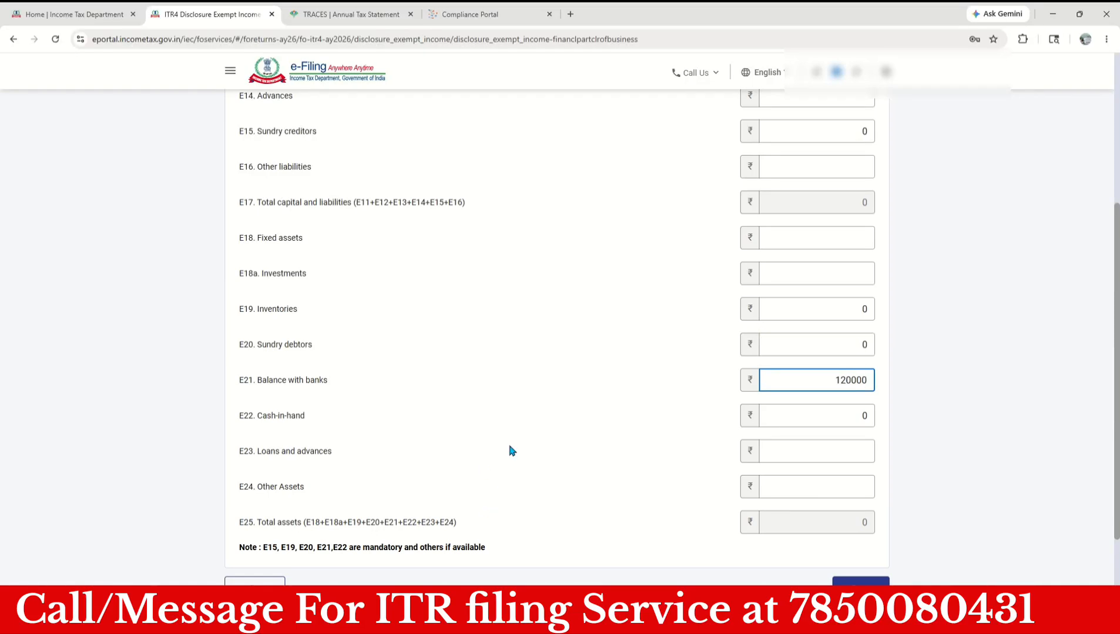
{"action": "left_click", "coordinate": [562, 379]}
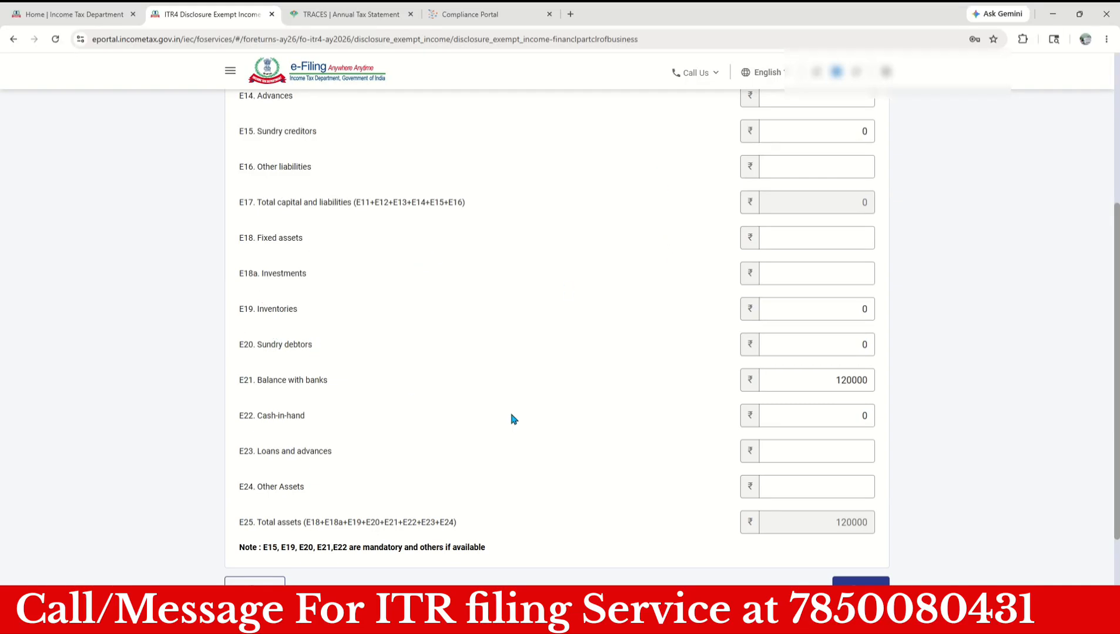
{"action": "left_click", "coordinate": [821, 377]}
{"action": "scroll", "coordinate": [820, 377], "scroll_direction": "down", "scroll_amount": 2}
{"action": "left_click", "coordinate": [860, 484]}
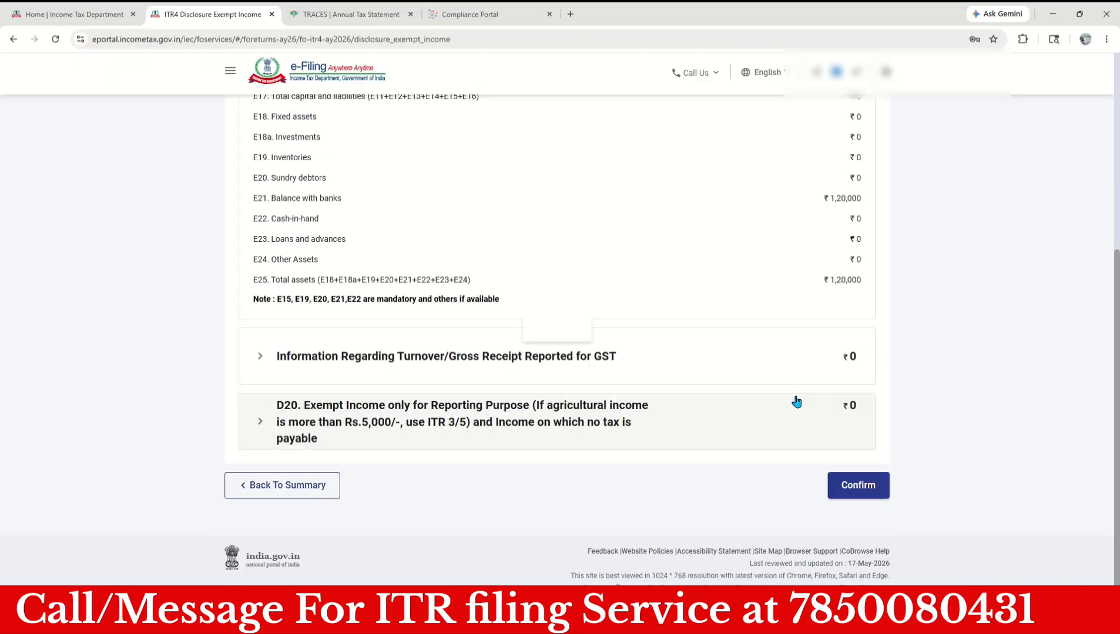
Expand the information on turnover or gross receipts reported for GST and confirm the Disclosure Exempt Income schedule
{"action": "scroll", "coordinate": [771, 370], "scroll_direction": "down", "scroll_amount": 2}
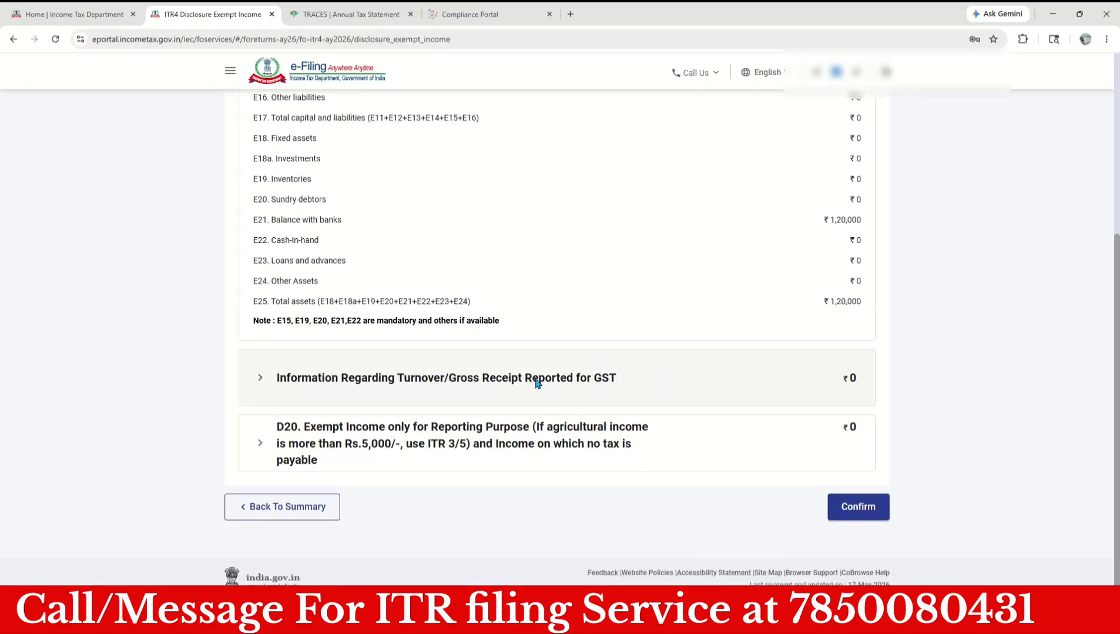
{"action": "left_click", "coordinate": [554, 376]}
{"action": "scroll", "coordinate": [679, 367], "scroll_direction": "down", "scroll_amount": 3}
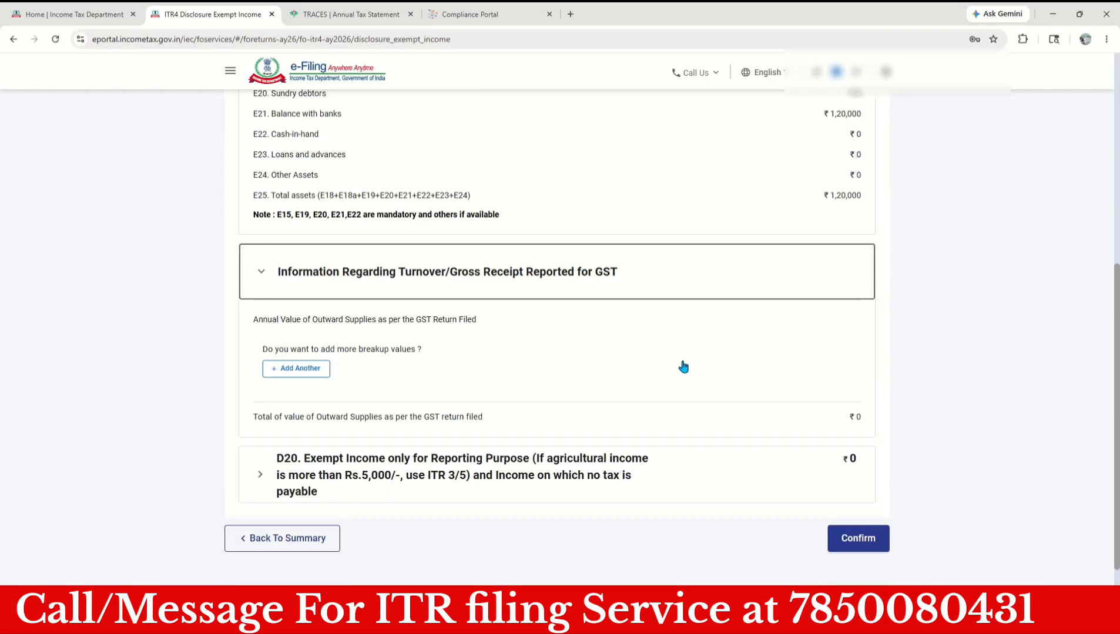
{"action": "left_click", "coordinate": [857, 489]}
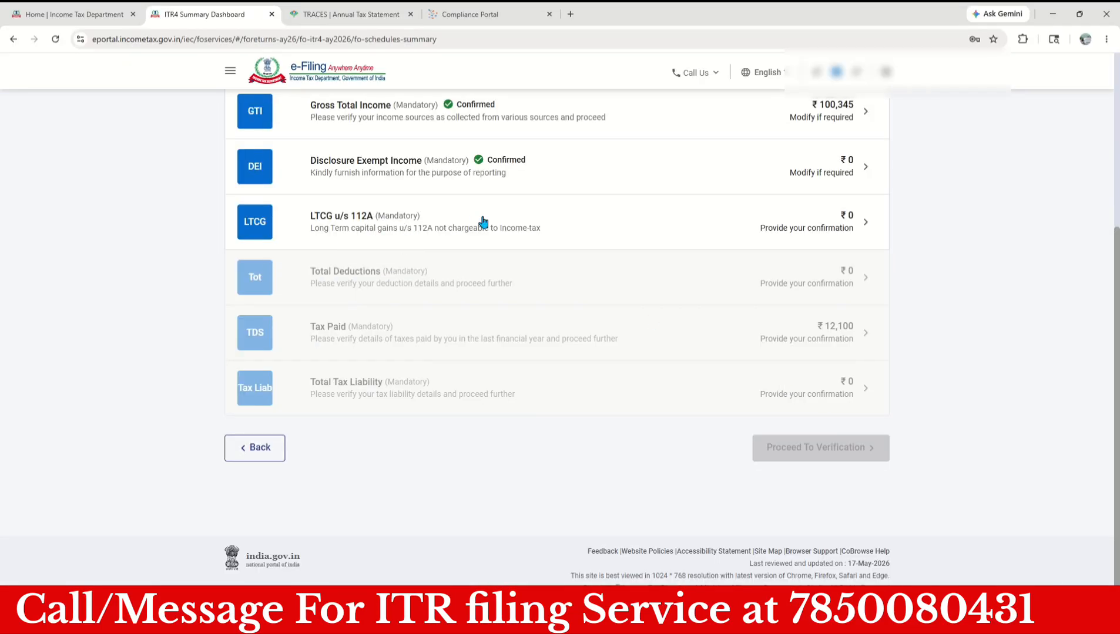
Review the LTCG u/s 112A schedule, leave the sale consideration and cost of acquisition blank, and confirm it
{"action": "left_click", "coordinate": [524, 225]}
{"action": "left_click", "coordinate": [777, 242]}
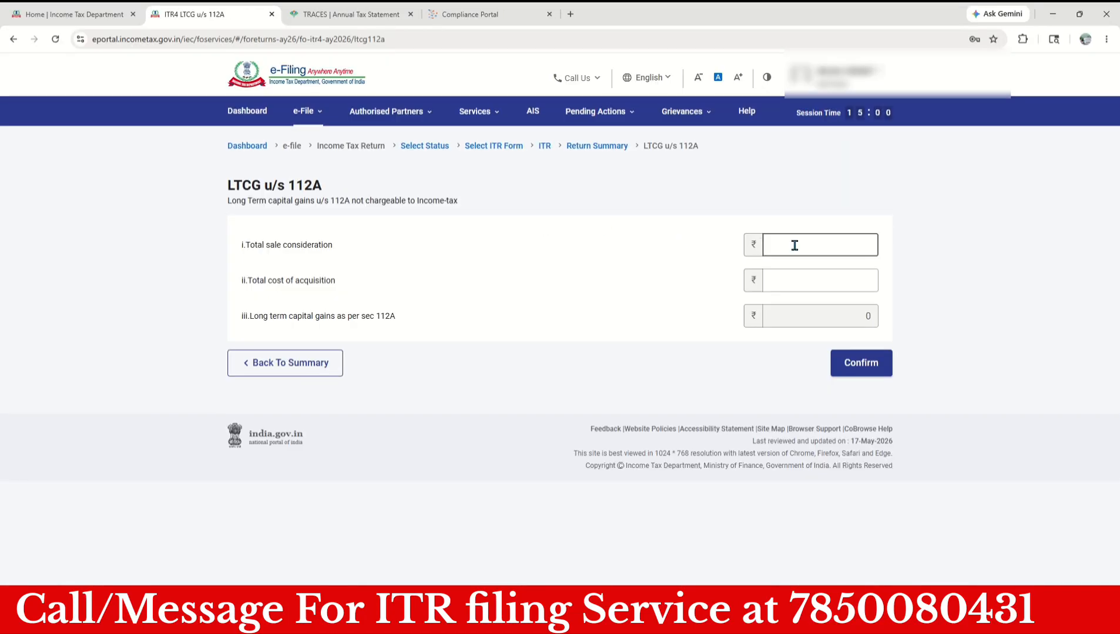
{"action": "left_click", "coordinate": [826, 283]}
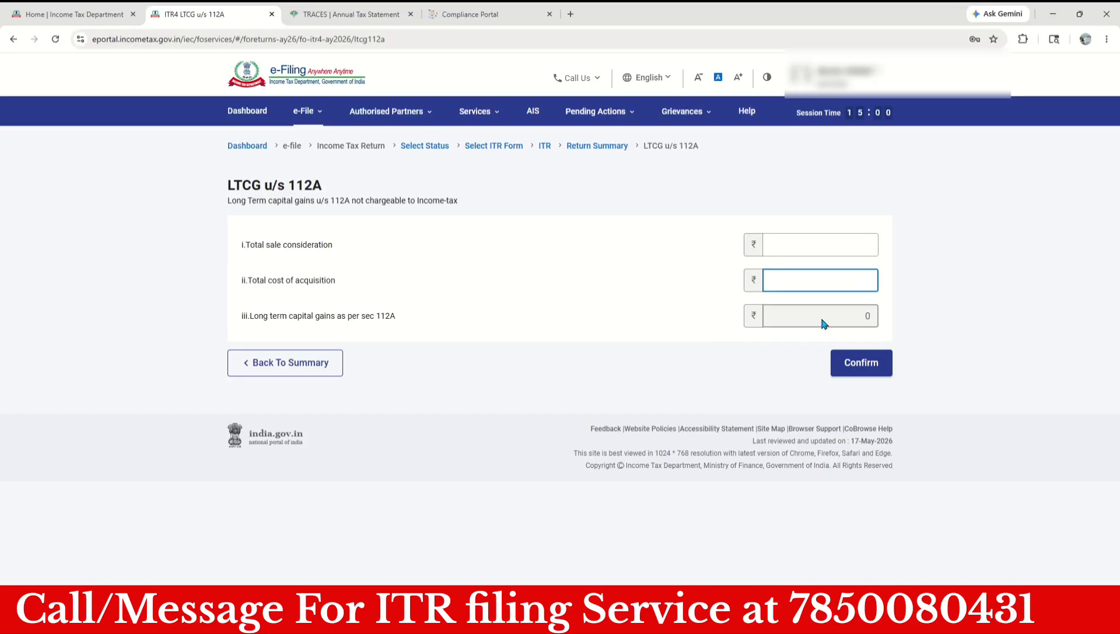
{"action": "left_click", "coordinate": [864, 317]}
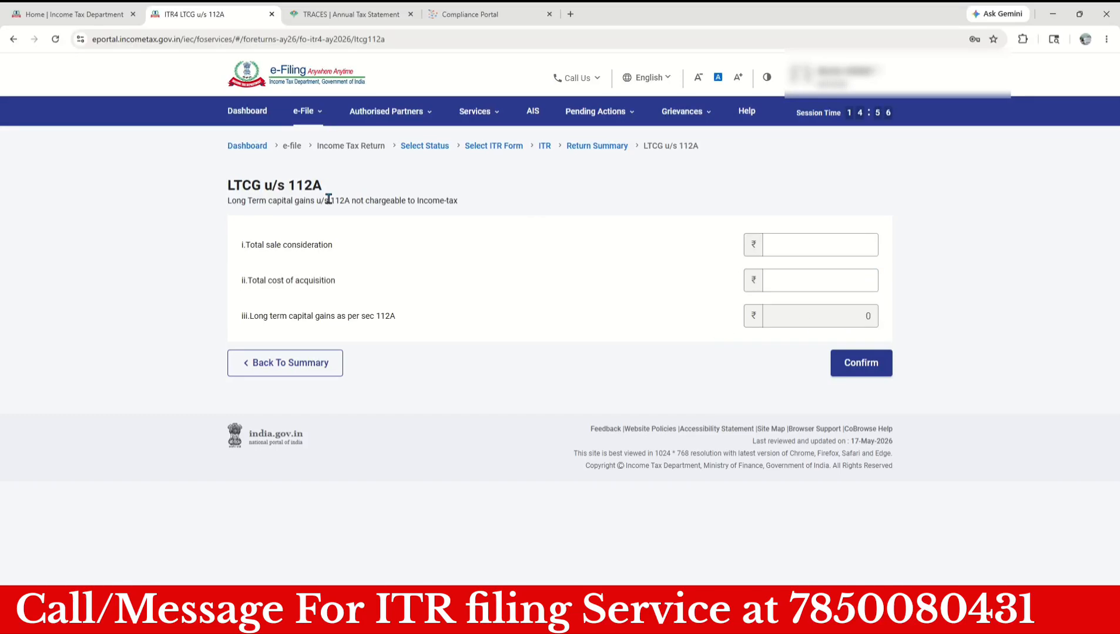
{"action": "left_click_drag", "start_coordinate": [320, 201], "coordinate": [450, 202]}
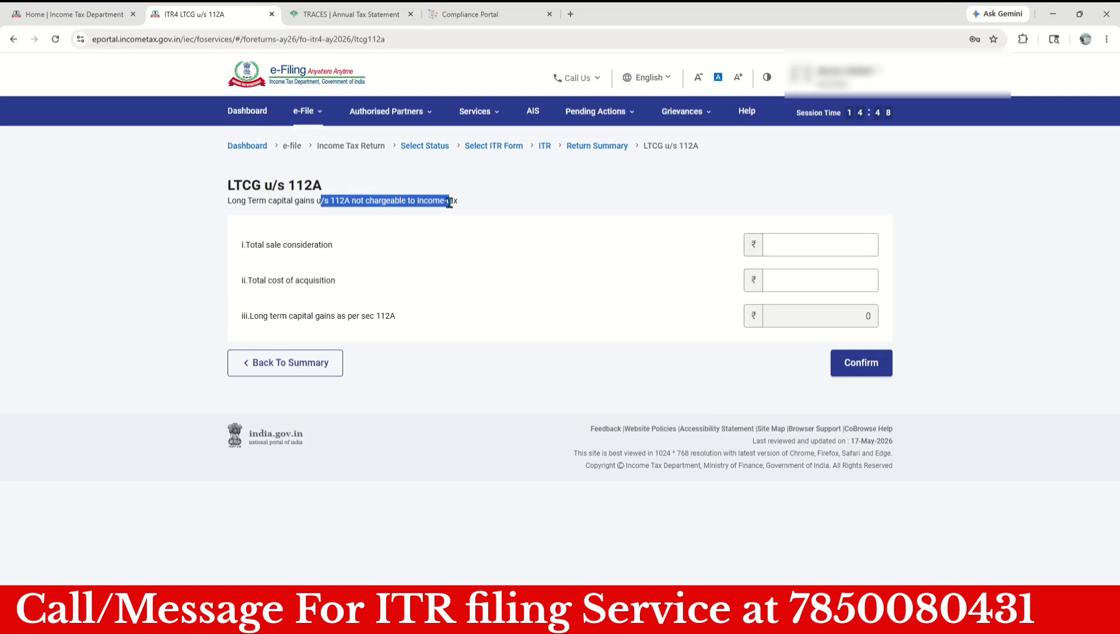
{"action": "left_click", "coordinate": [854, 361]}
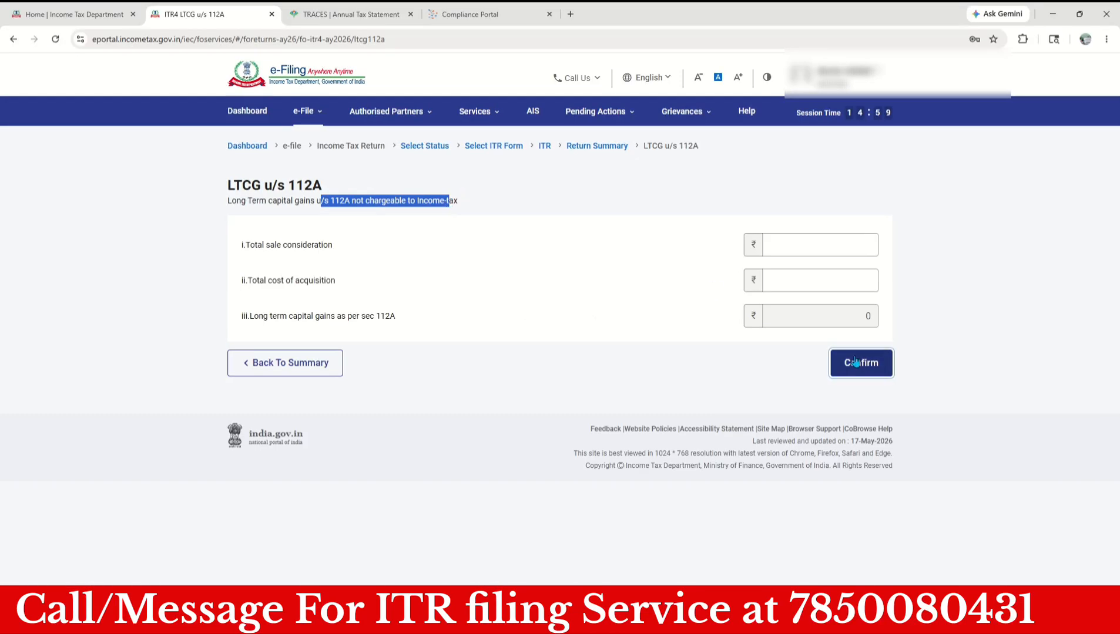
Open Total Deductions, review the 80CCD(2), 80CCH and other deduction entries, and confirm the schedule
{"action": "scroll", "coordinate": [730, 364], "scroll_direction": "down", "scroll_amount": 4}
{"action": "left_click", "coordinate": [517, 381]}
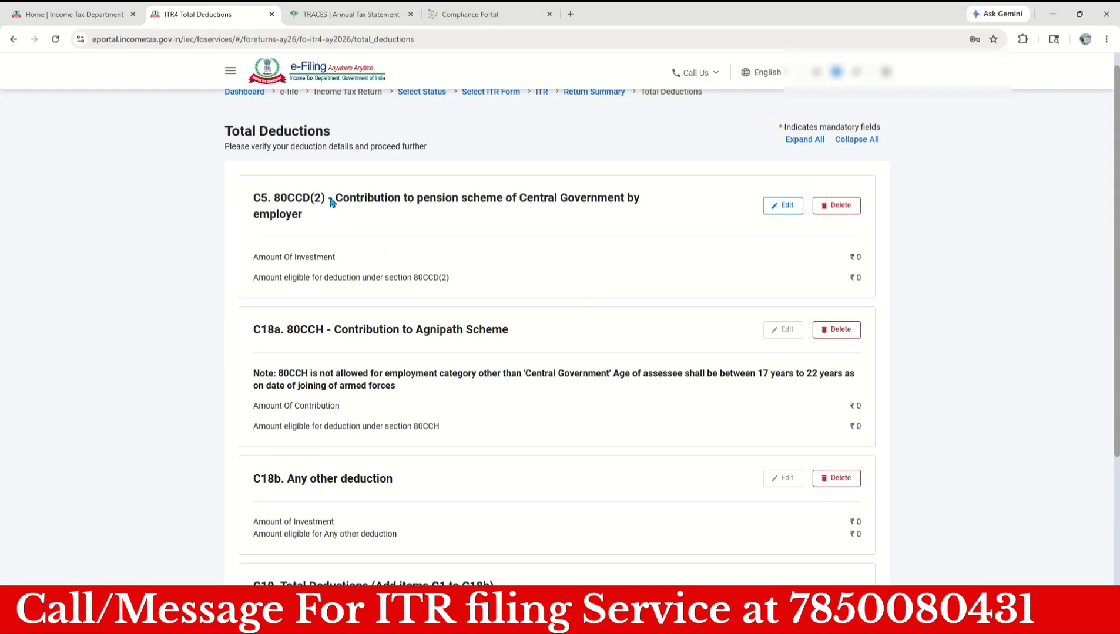
{"action": "left_click_drag", "start_coordinate": [332, 201], "coordinate": [627, 200]}
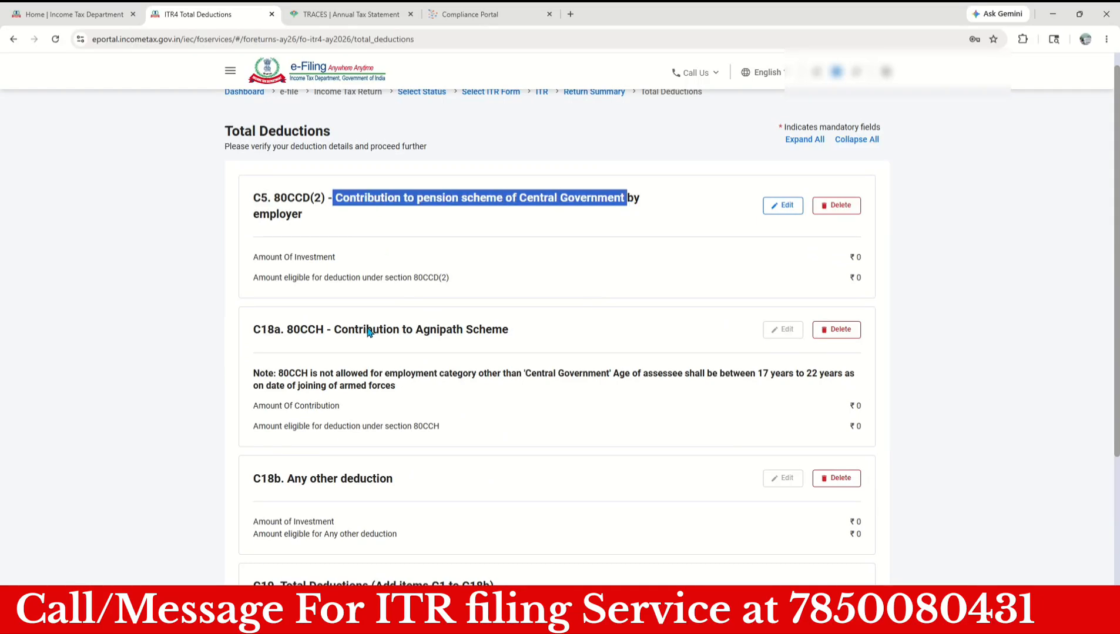
{"action": "scroll", "coordinate": [368, 330], "scroll_direction": "down", "scroll_amount": 3}
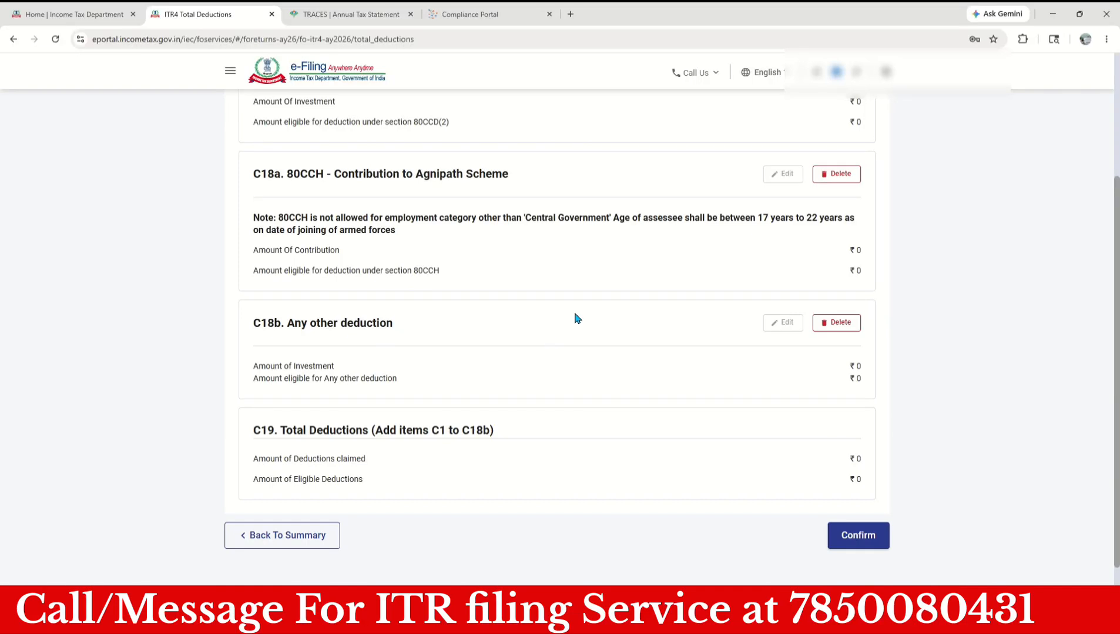
{"action": "left_click", "coordinate": [858, 535]}
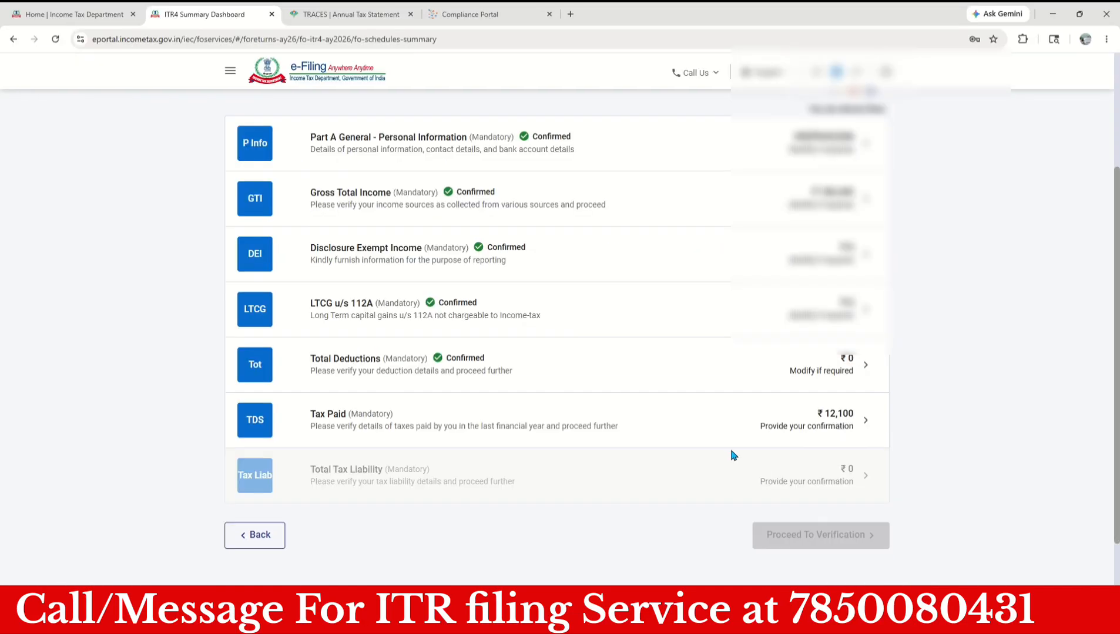
Open Tax Paid, review the salary TDS section, the other TDS and TCS schedules and the total taxes paid, and confirm
{"action": "left_click", "coordinate": [587, 421]}
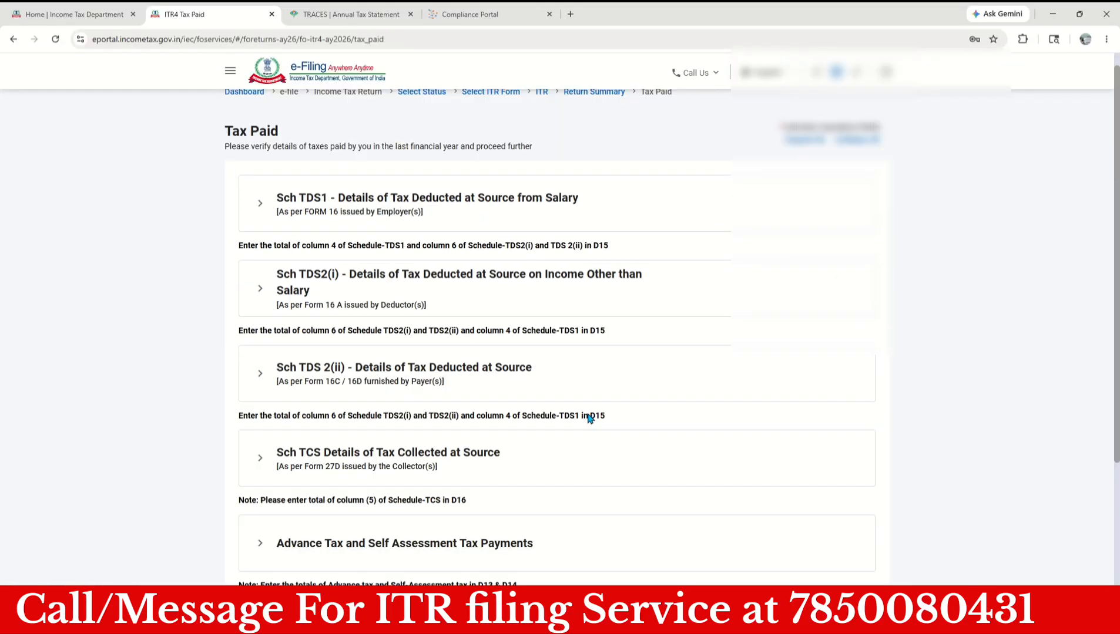
{"action": "left_click_drag", "start_coordinate": [240, 132], "coordinate": [531, 141]}
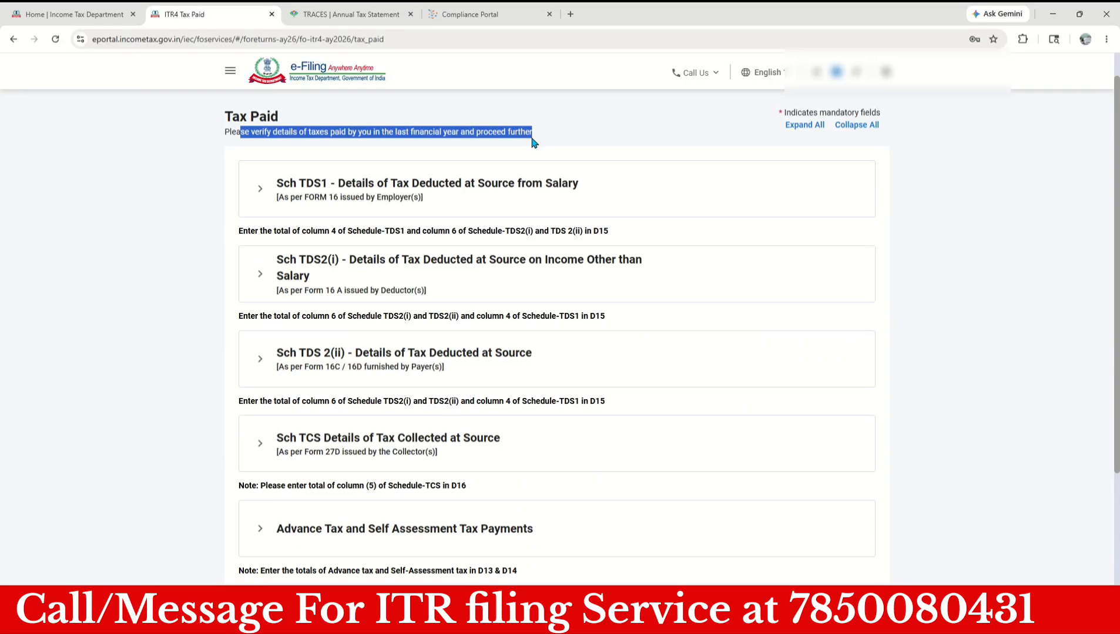
{"action": "left_click_drag", "start_coordinate": [508, 183], "coordinate": [588, 176]}
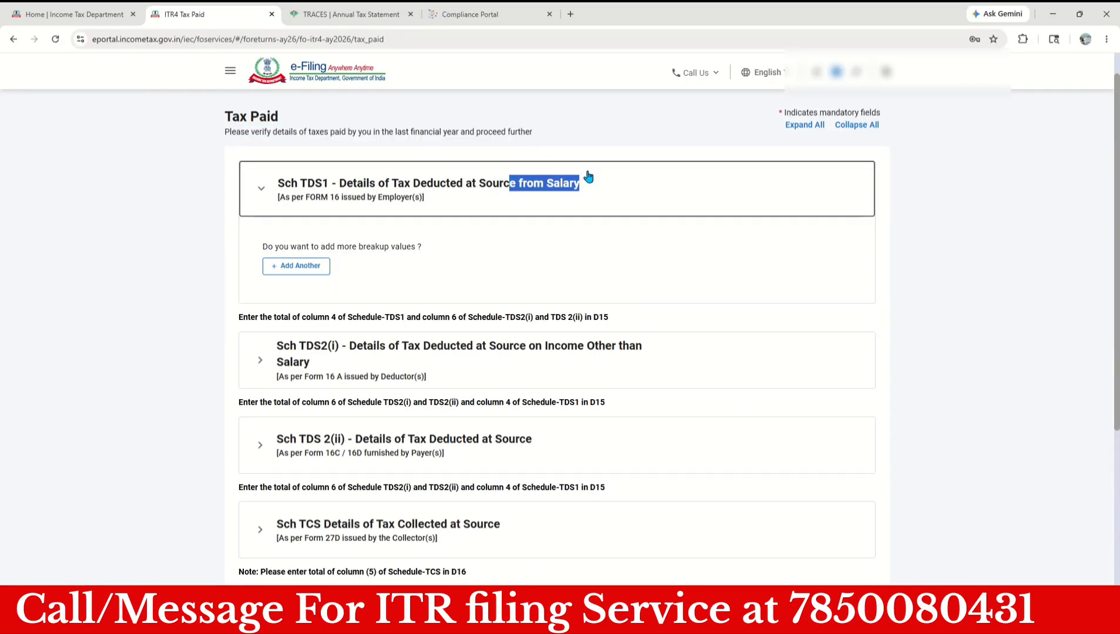
{"action": "scroll", "coordinate": [632, 326], "scroll_direction": "down", "scroll_amount": 1}
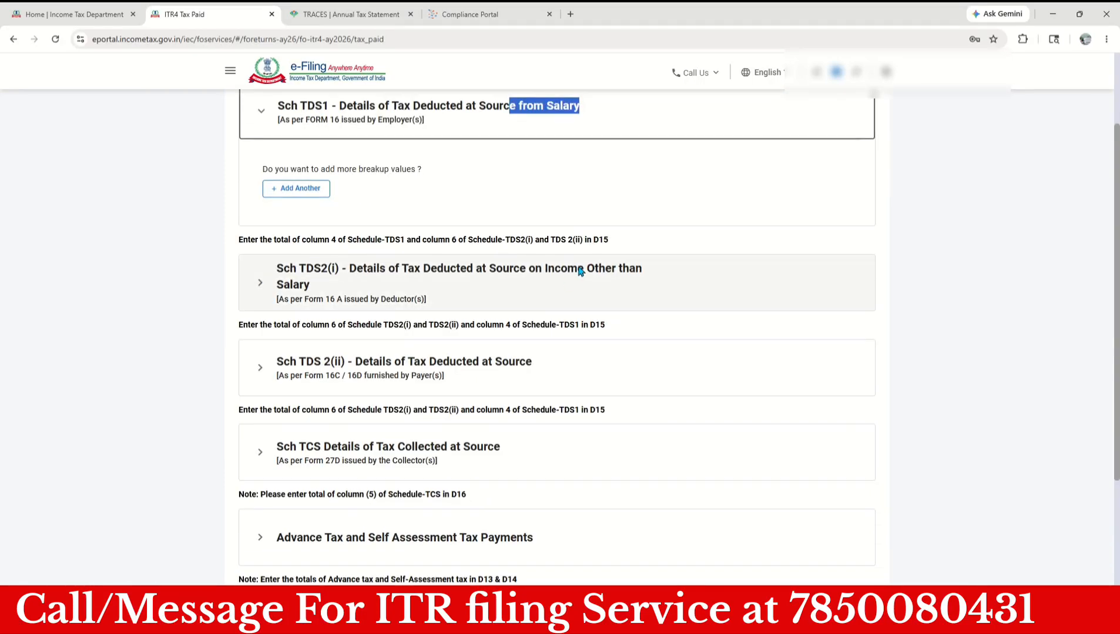
{"action": "scroll", "coordinate": [643, 290], "scroll_direction": "down", "scroll_amount": 2}
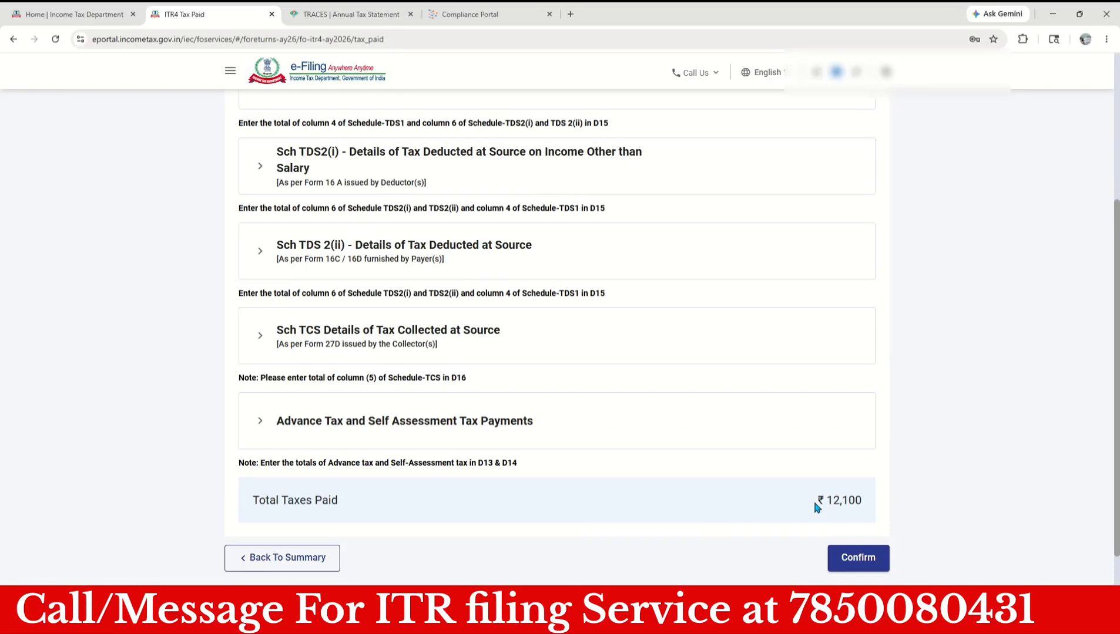
{"action": "left_click_drag", "start_coordinate": [815, 503], "coordinate": [875, 503]}
{"action": "left_click", "coordinate": [861, 556]}
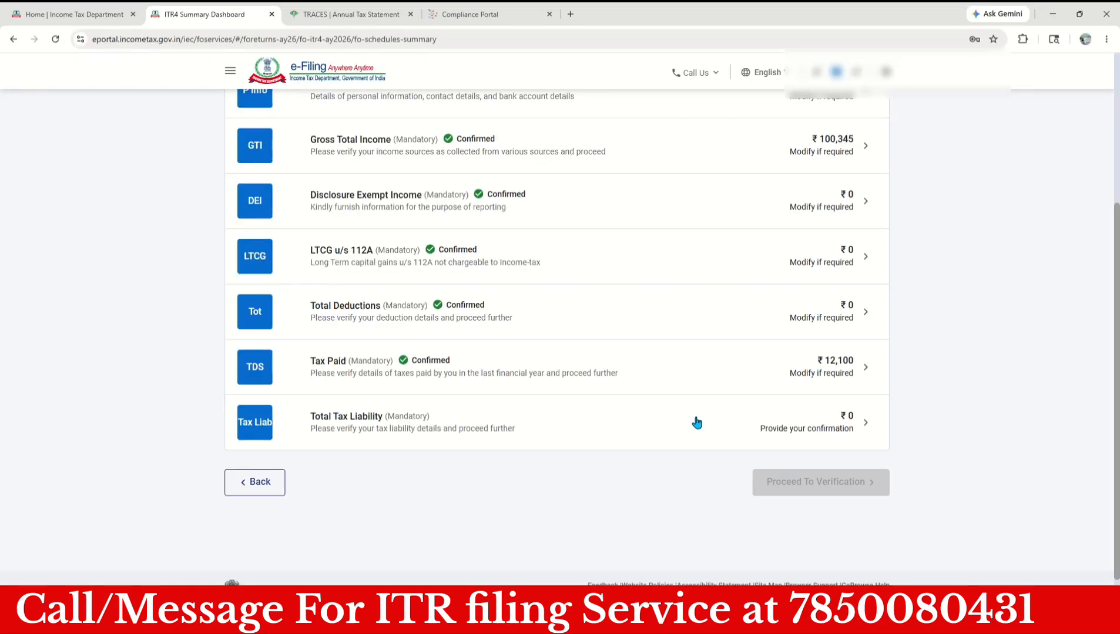
Open Total Tax Liability, review the income and tax computation with interest and fees, and confirm the schedule
{"action": "left_click", "coordinate": [586, 424]}
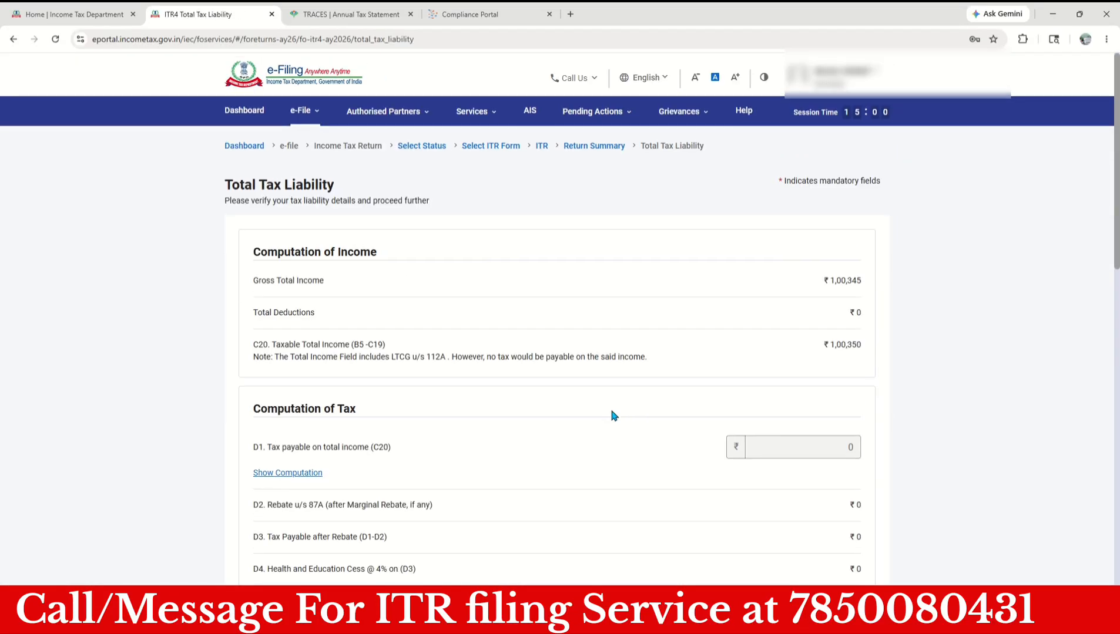
{"action": "scroll", "coordinate": [609, 415], "scroll_direction": "down", "scroll_amount": 2}
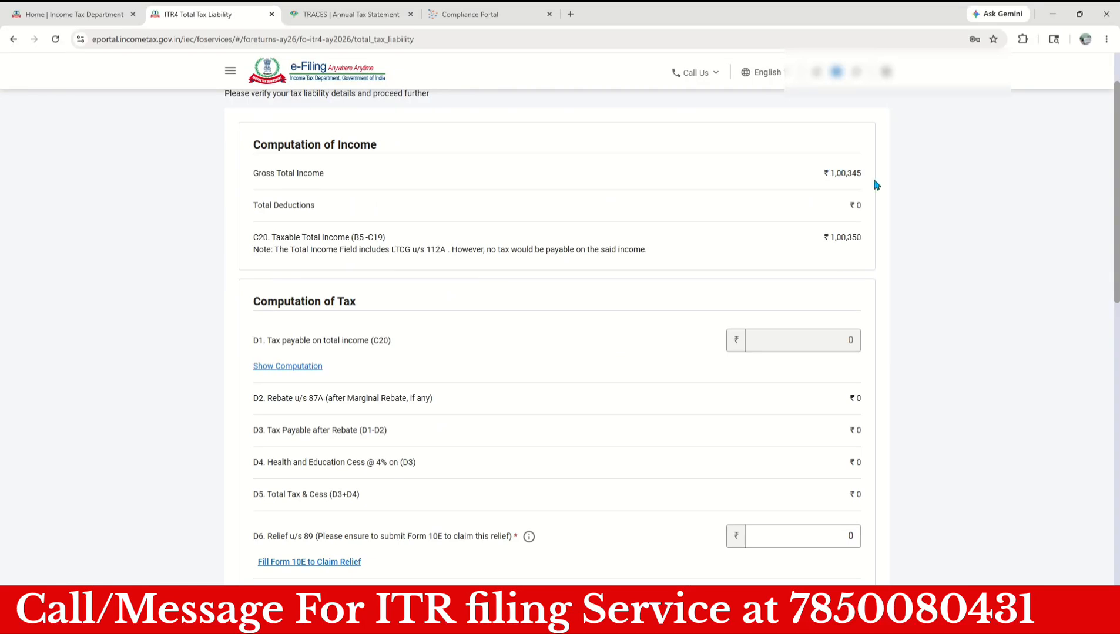
{"action": "scroll", "coordinate": [835, 287], "scroll_direction": "down", "scroll_amount": 15}
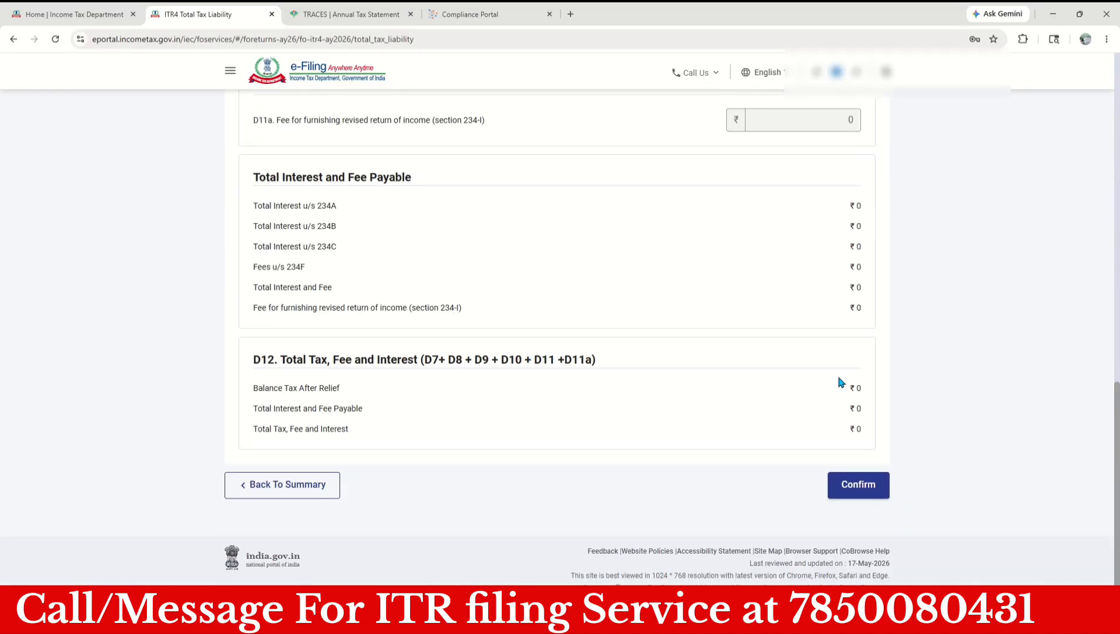
{"action": "left_click", "coordinate": [858, 486]}
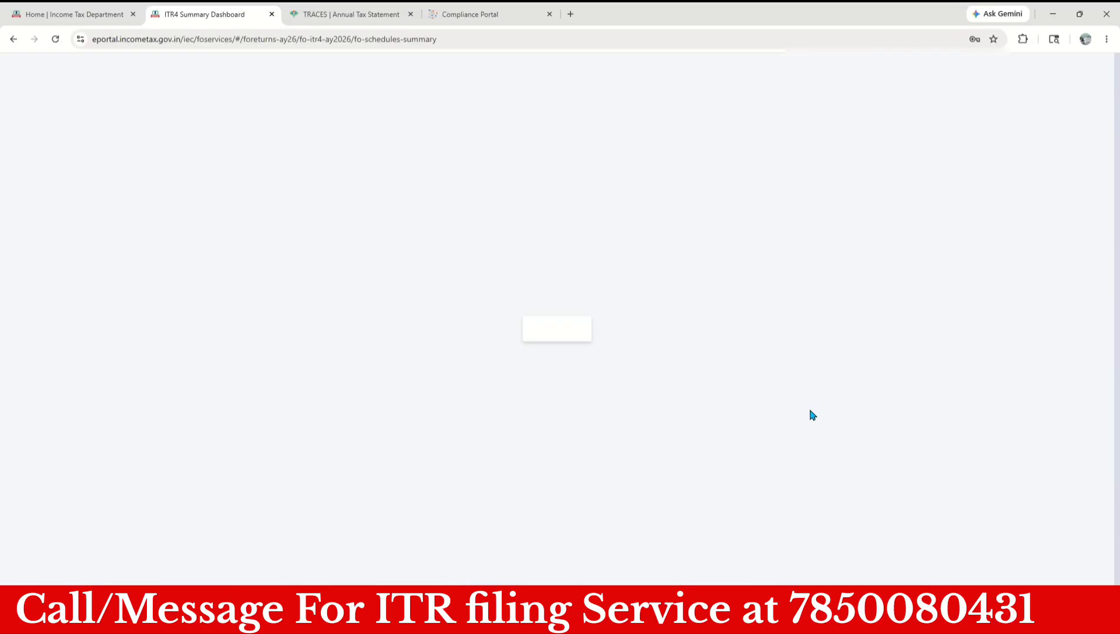
Proceed to the tax summary, review the taxable income, tax payable and refund calculations, and continue to preview and submit the return
{"action": "left_click", "coordinate": [821, 449]}
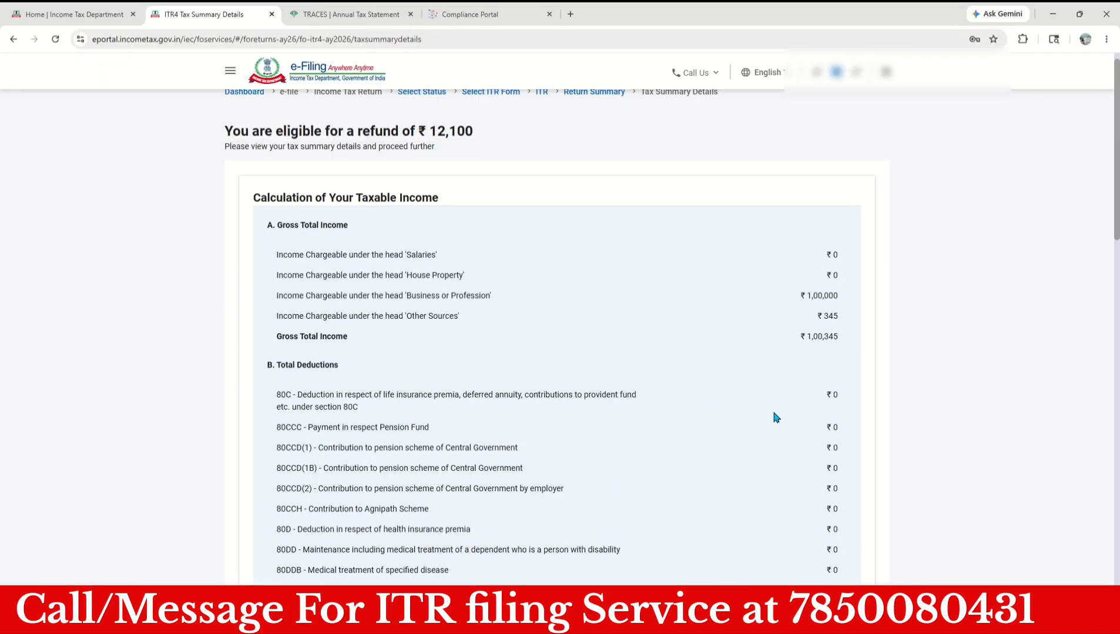
{"action": "left_click_drag", "start_coordinate": [278, 130], "coordinate": [477, 130]}
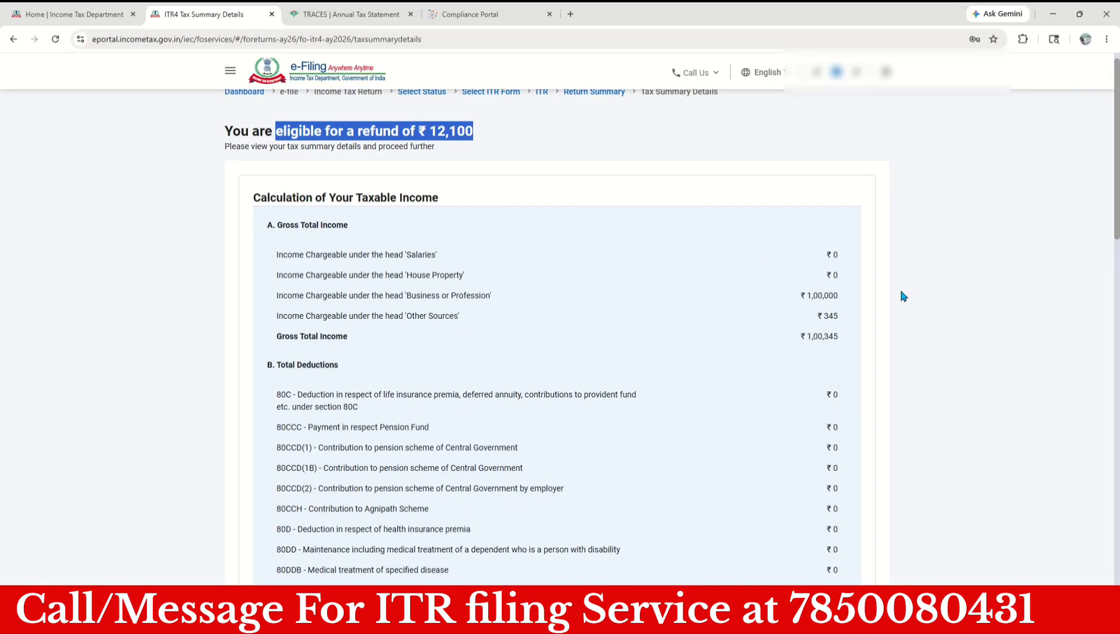
{"action": "scroll", "coordinate": [812, 317], "scroll_direction": "down", "scroll_amount": 2}
{"action": "scroll", "coordinate": [796, 242], "scroll_direction": "down", "scroll_amount": 10}
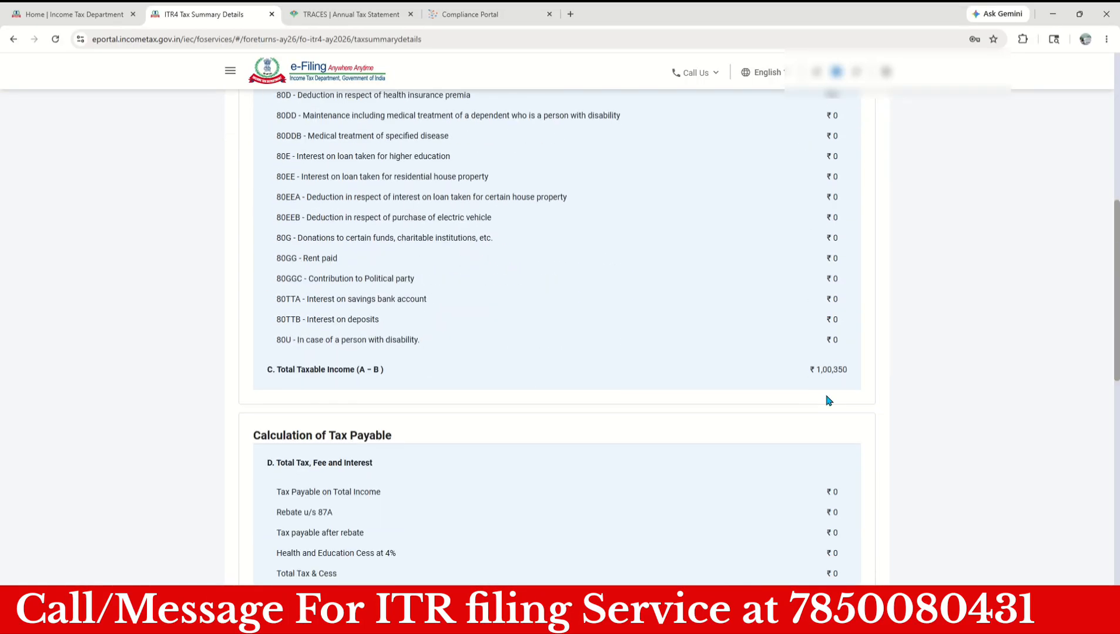
{"action": "scroll", "coordinate": [848, 507], "scroll_direction": "down", "scroll_amount": 5}
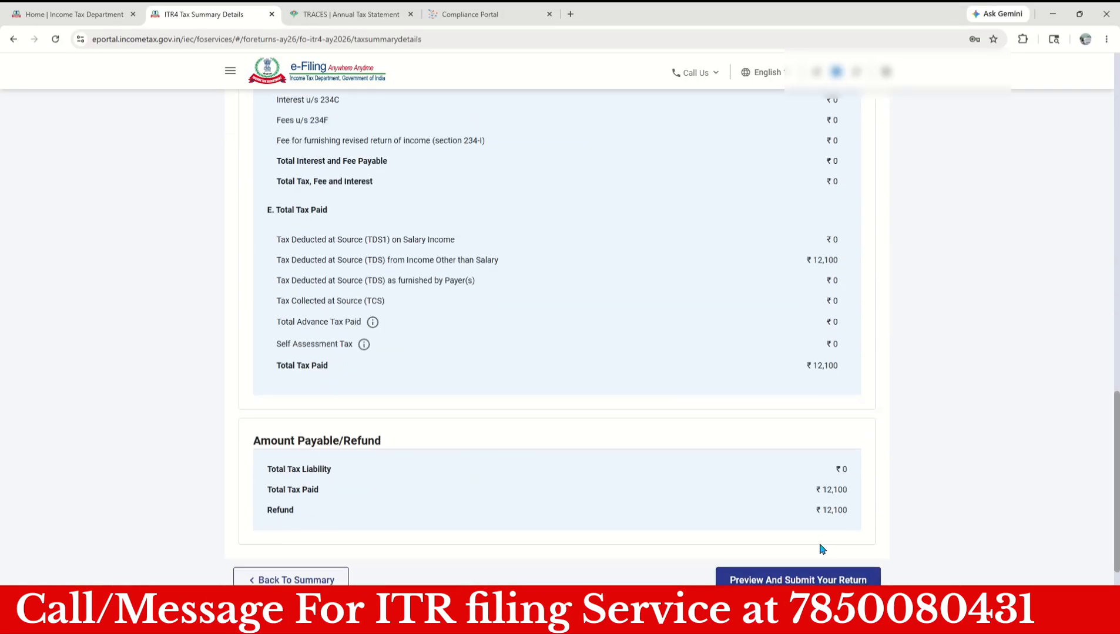
{"action": "left_click", "coordinate": [815, 578]}
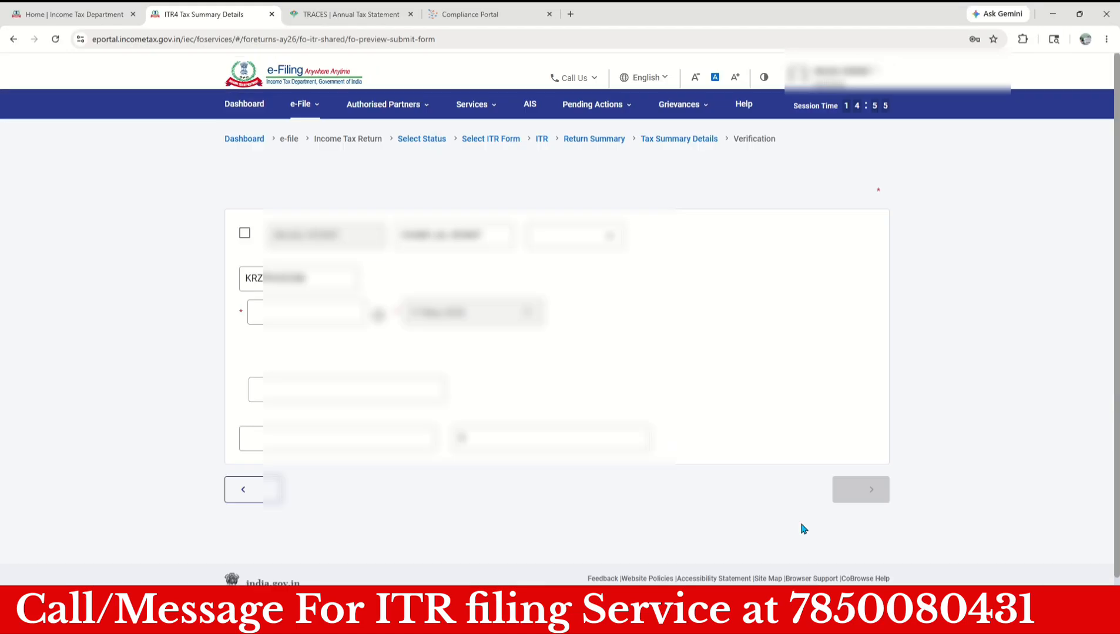
Accept the declaration for the return and fill in the place of filing
{"action": "left_click", "coordinate": [244, 263]}
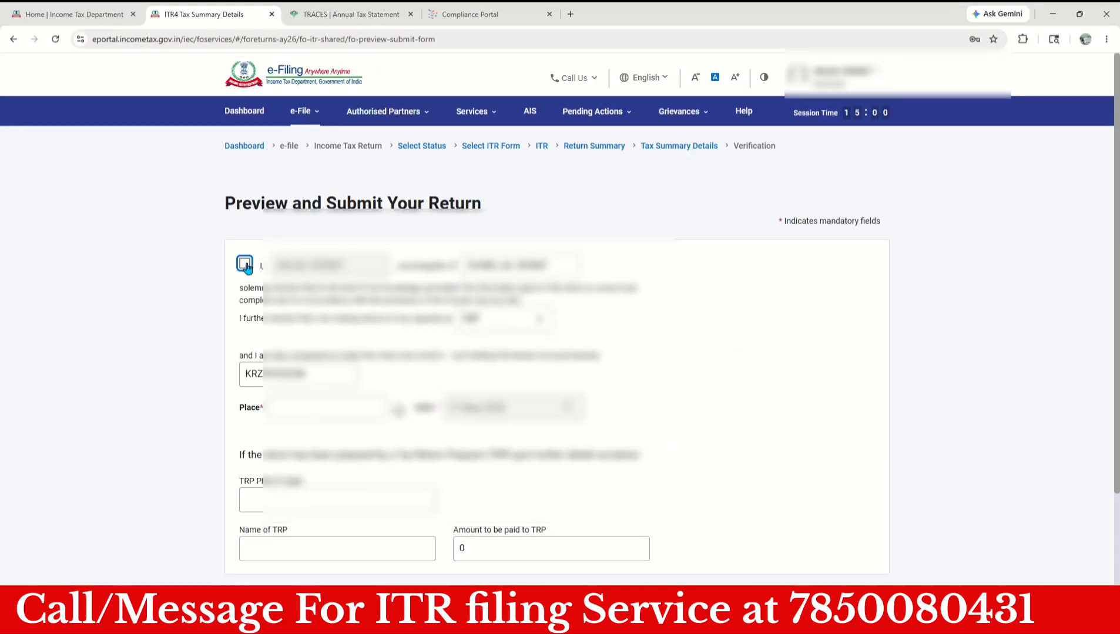
{"action": "left_click", "coordinate": [309, 406]}
{"action": "left_click", "coordinate": [338, 454]}
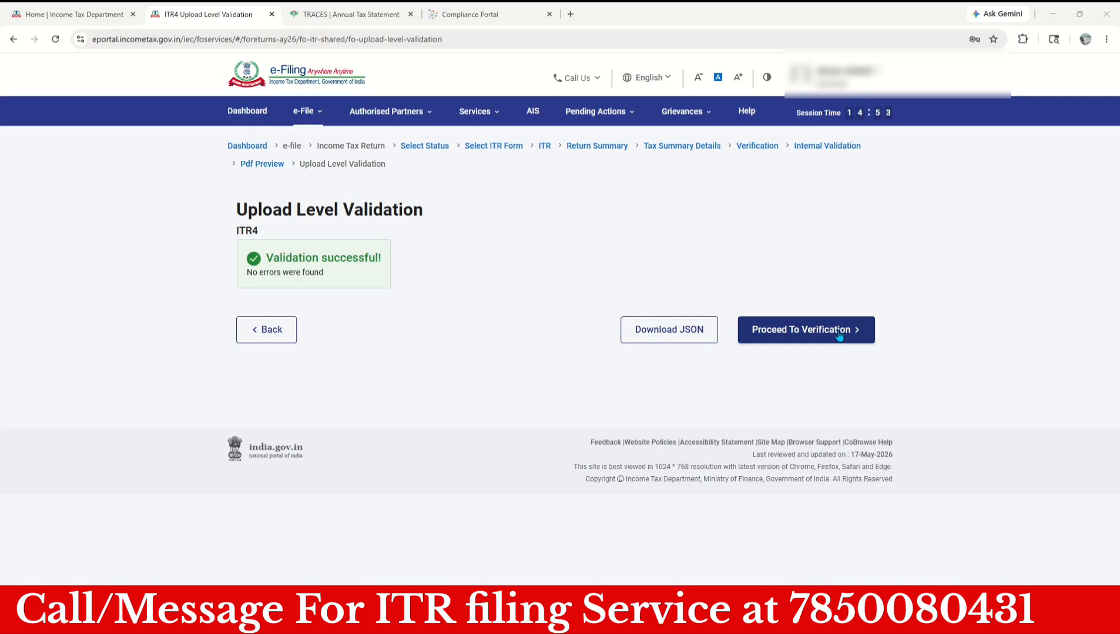
Proceed from the upload level validation to verification and choose E-Verify Now as the method
{"action": "left_click", "coordinate": [838, 335]}
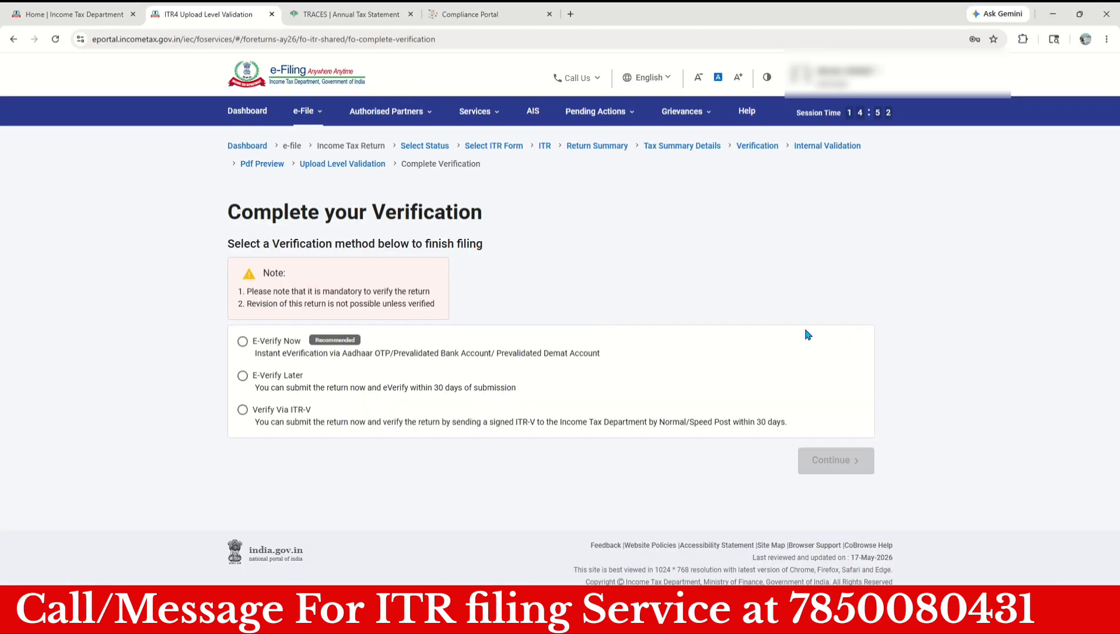
{"action": "left_click", "coordinate": [242, 342]}
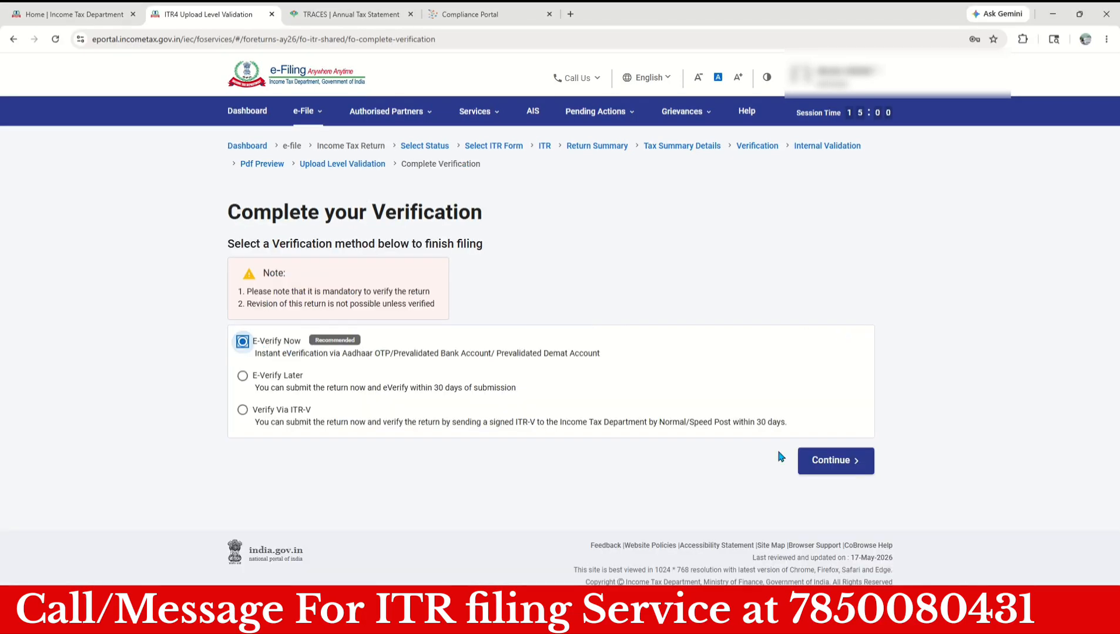